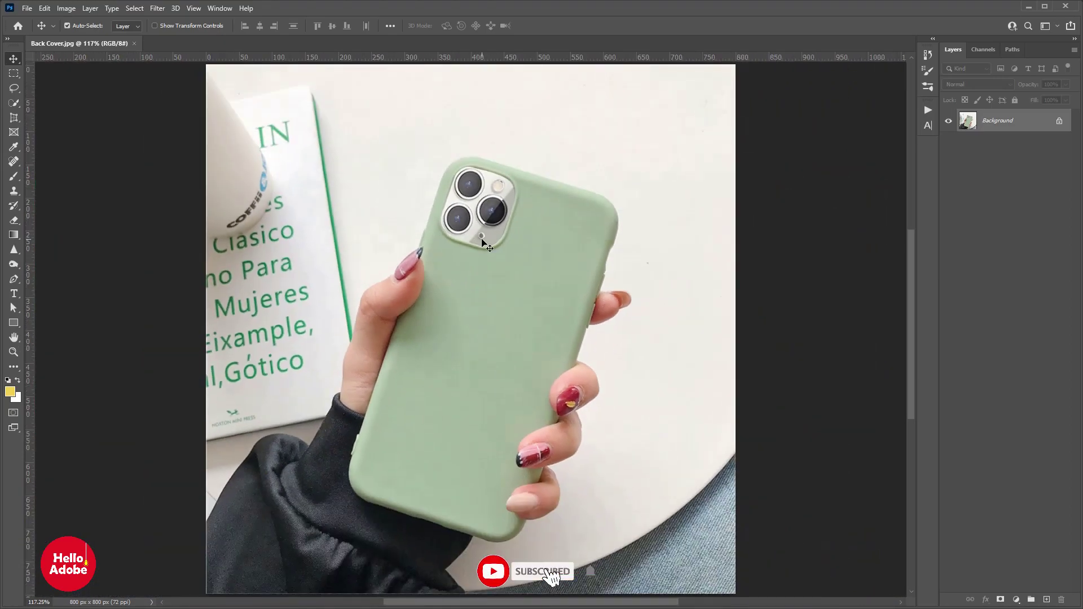
- Switch to the Pen tool to trace a path around the phone case
click(16, 277)
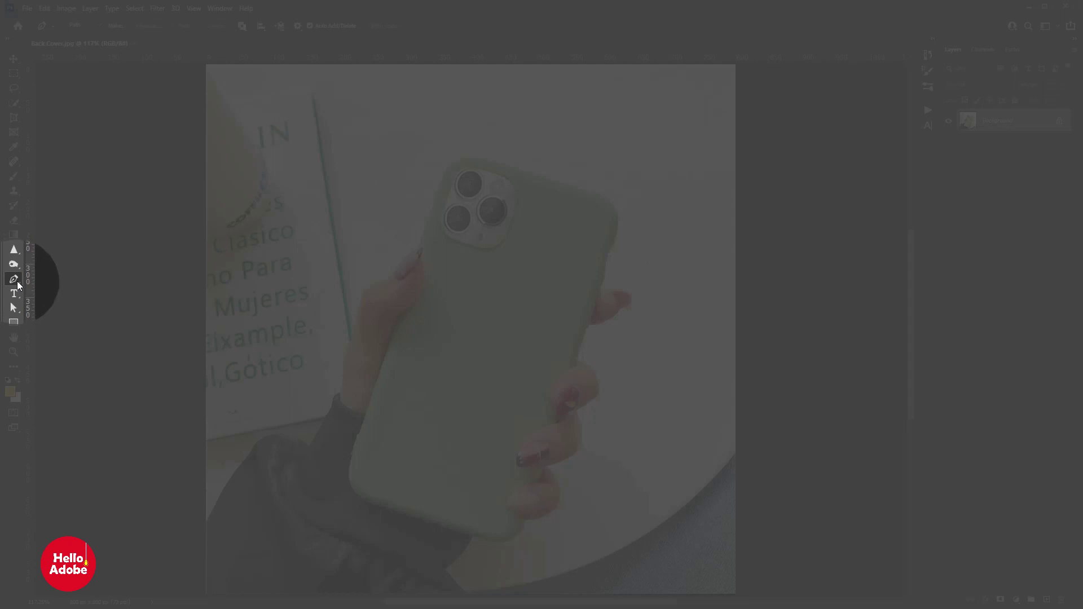
- Keep the standard Pen tool and zoom into the phone's edge
click(11, 282)
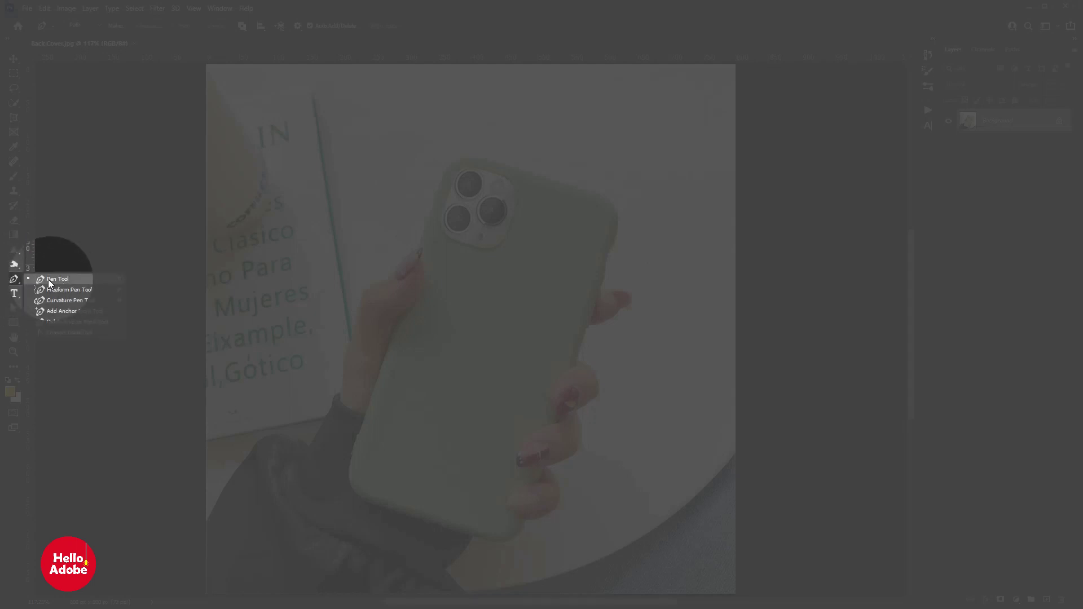
click(51, 284)
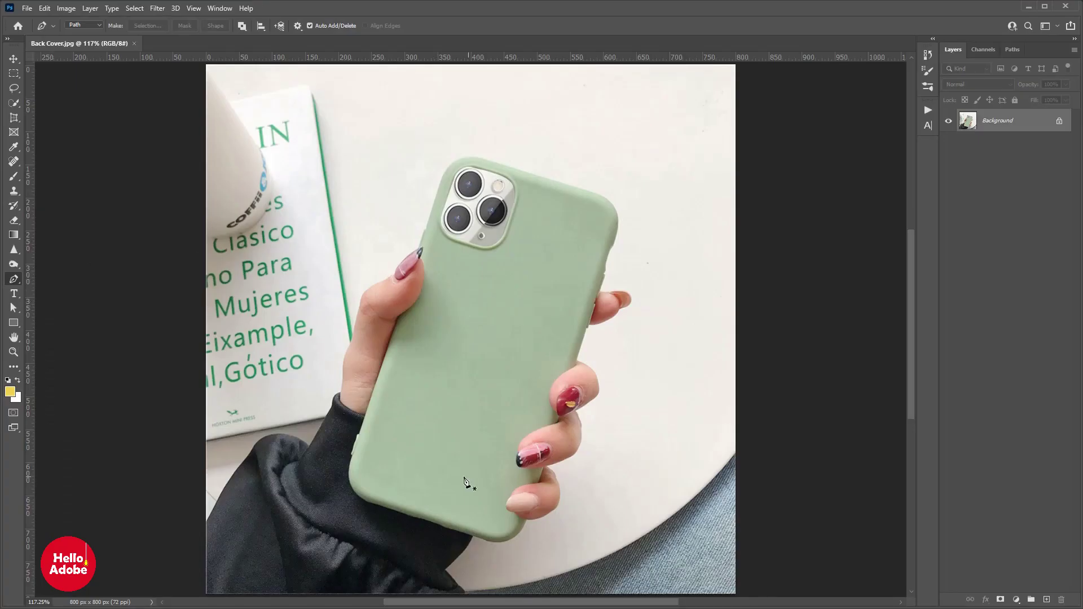
scroll(464, 481, up, 5)
key(Tab)
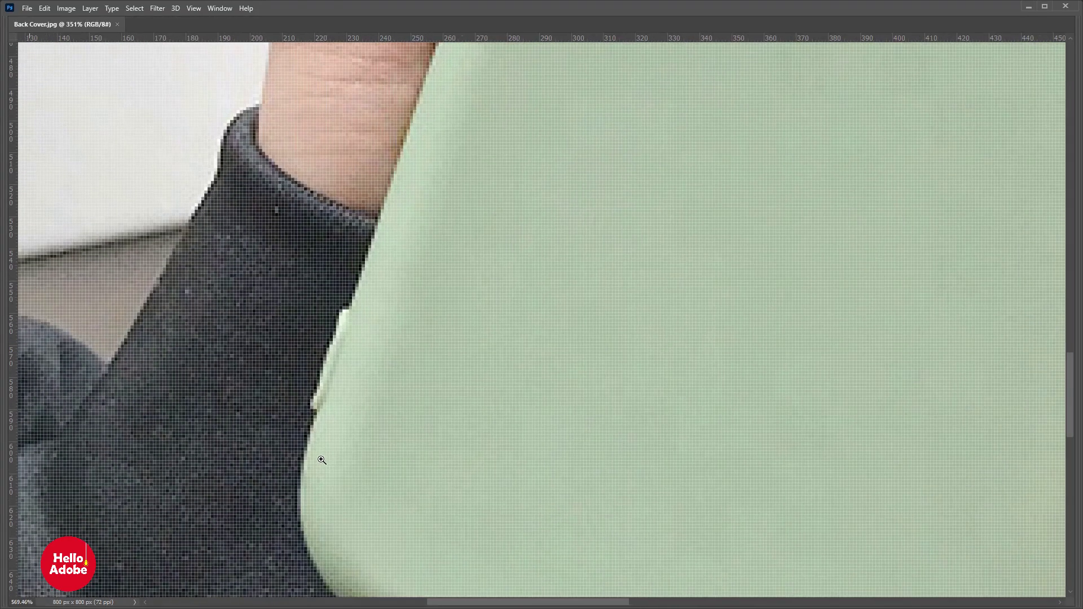
scroll(322, 461, down, 2)
- Restore the panels and turn off the pixel grid under View > Show
key(Tab)
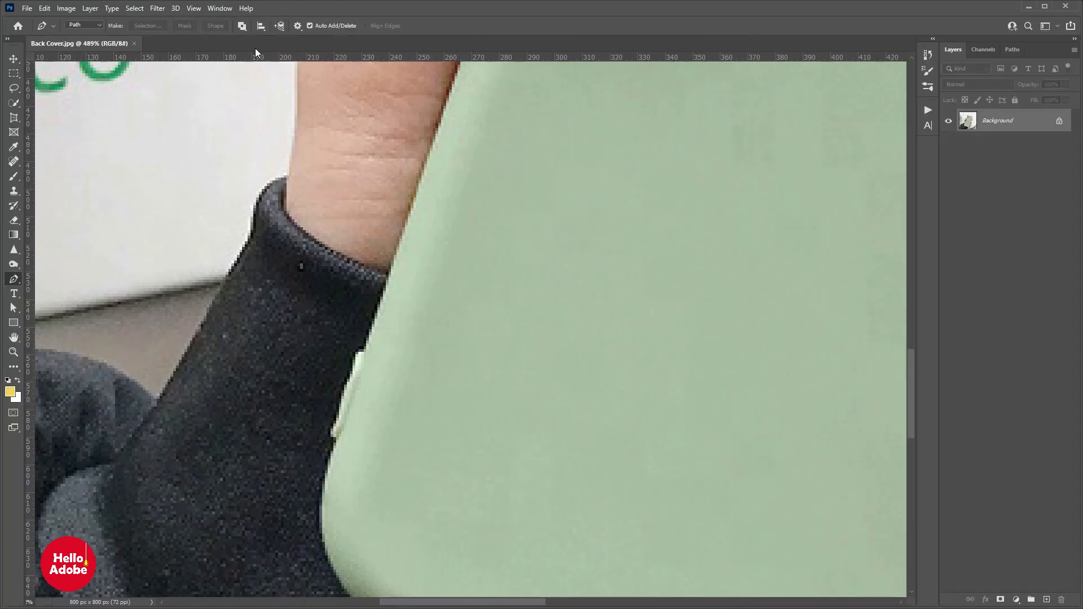
click(192, 9)
mouse_move(222, 243)
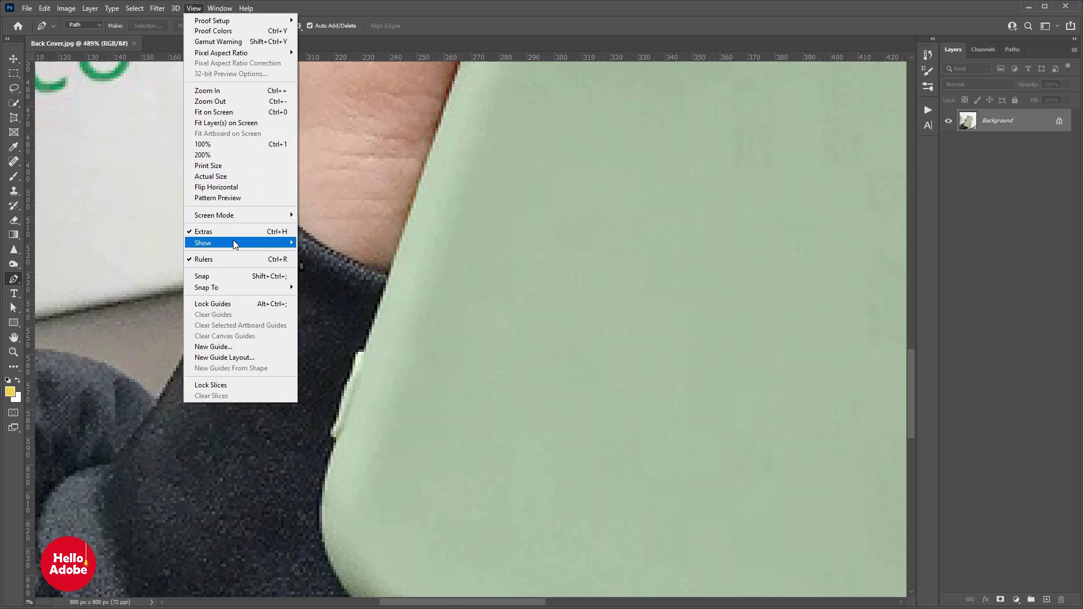
click(346, 370)
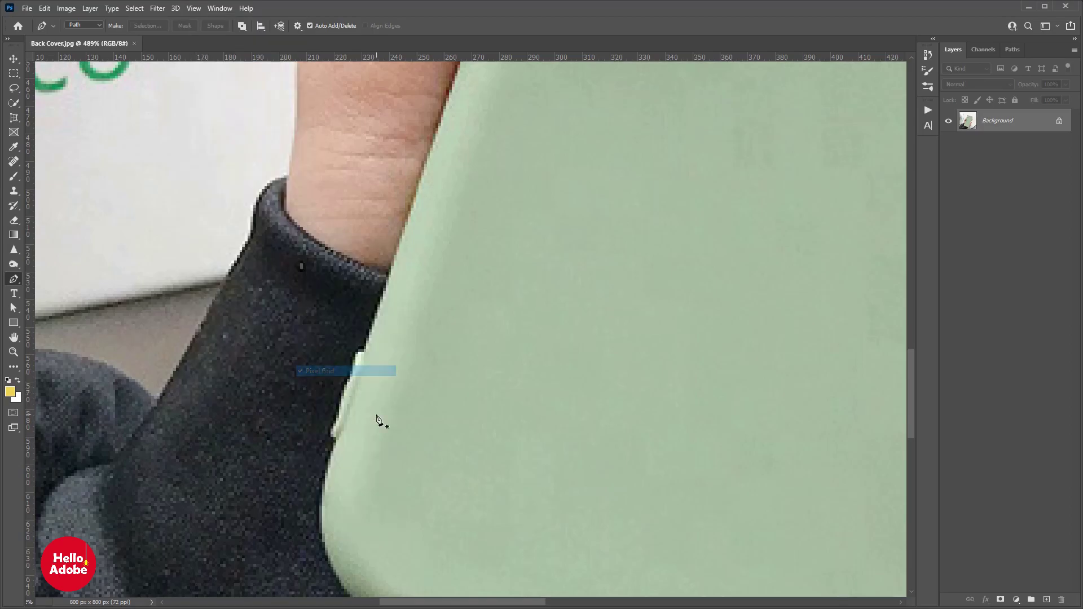
- Zoom in with panels hidden and anchor the path from the thumb up the case's left edge
click(343, 431)
key(Tab)
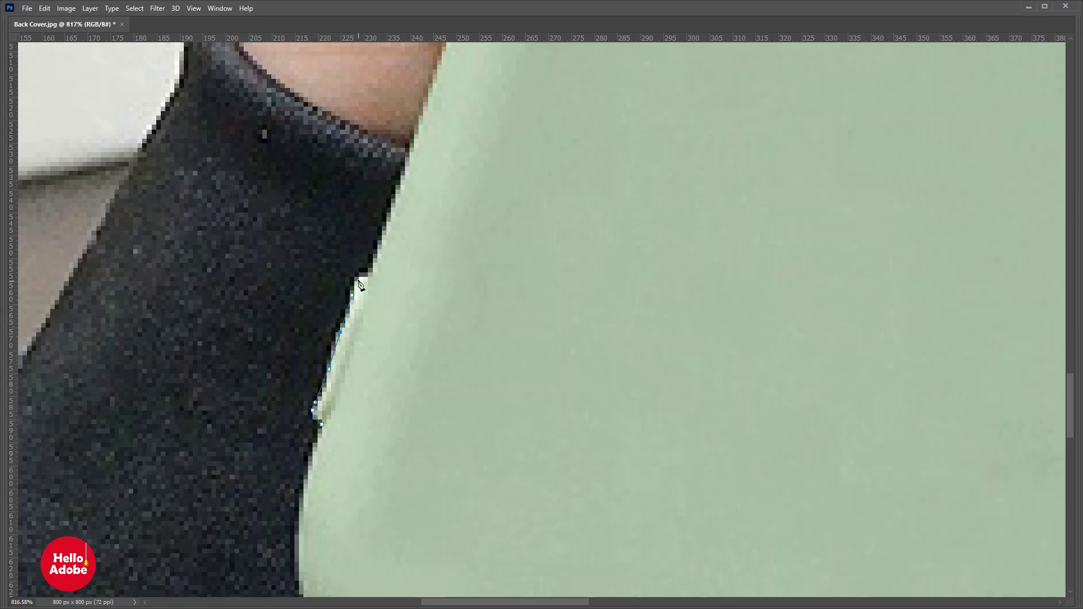
alt+scroll(370, 281, down, 4)
scroll(358, 242, up, 10)
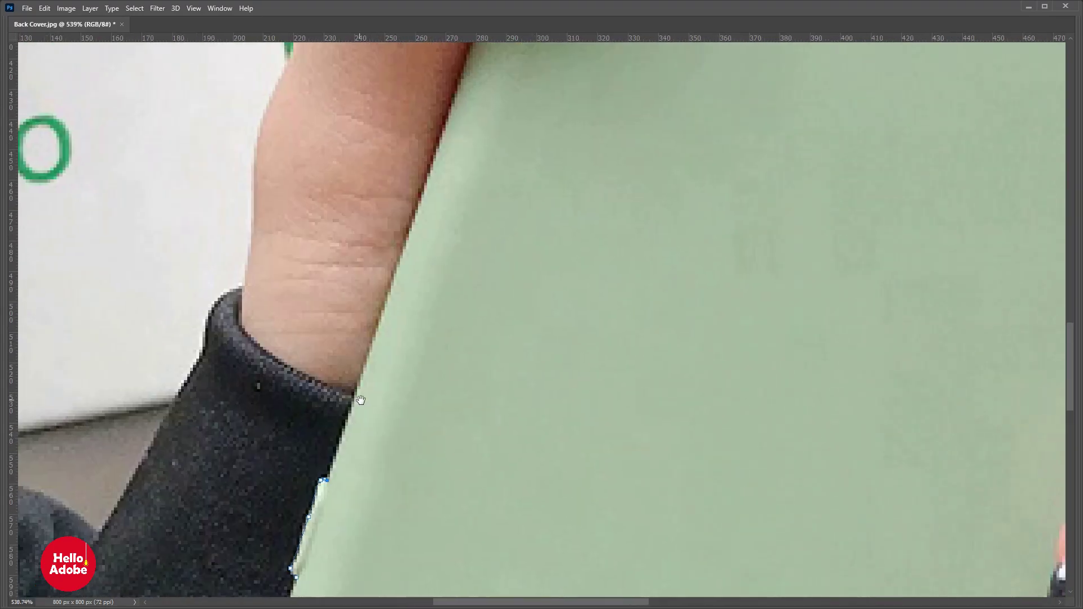
click(438, 252)
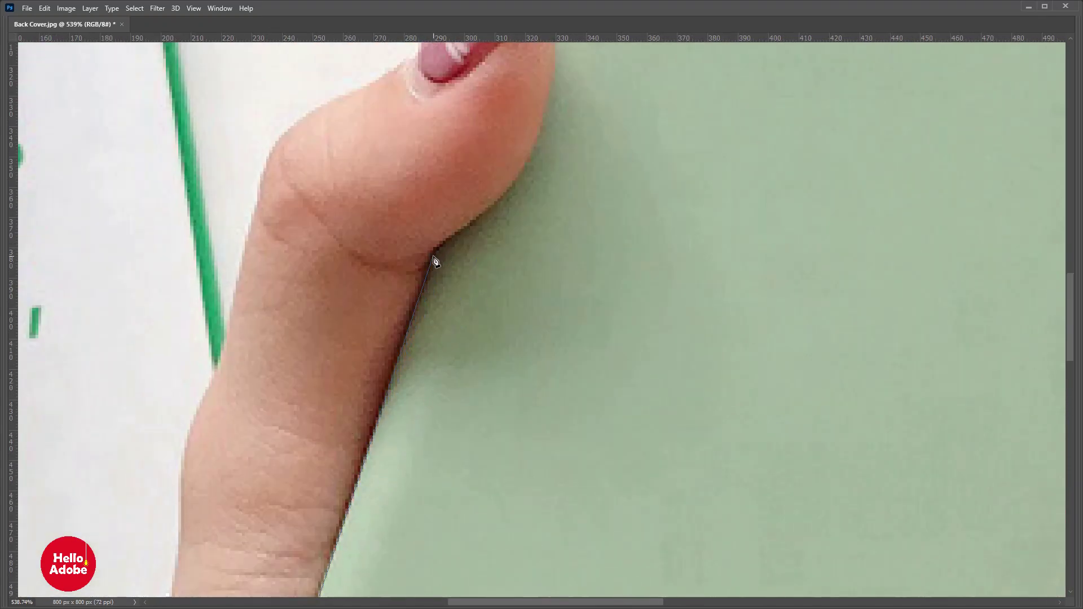
alt+scroll(481, 271, up, 2)
drag(480, 270, 403, 513)
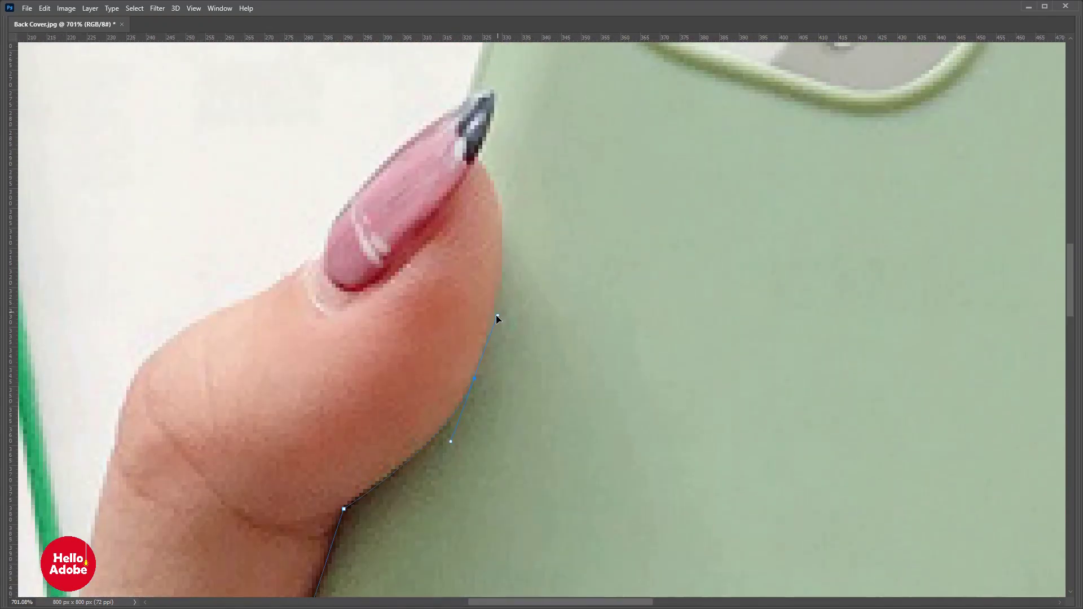
drag(495, 298, 445, 454)
mouse_move(447, 352)
mouse_down()
mouse_move(430, 311)
mouse_move(424, 383)
mouse_move(440, 318)
mouse_move(388, 318)
mouse_up()
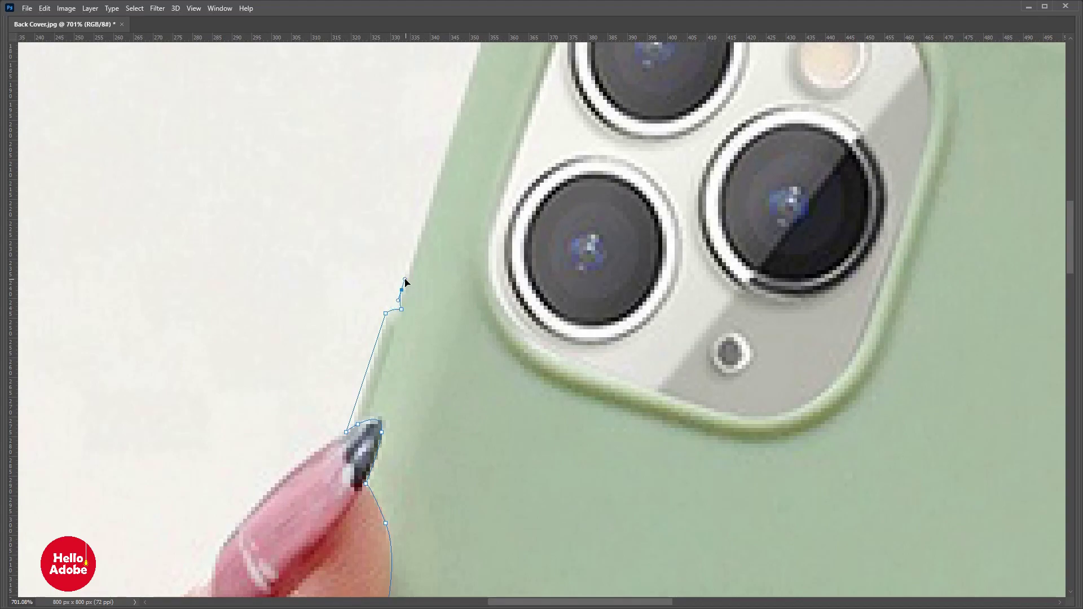
- Curve the path around the top-left corner onto the top edge, removing the last anchor's outgoing handle
scroll(405, 282, down, 10)
scroll(390, 316, up, 10)
drag(390, 316, 376, 335)
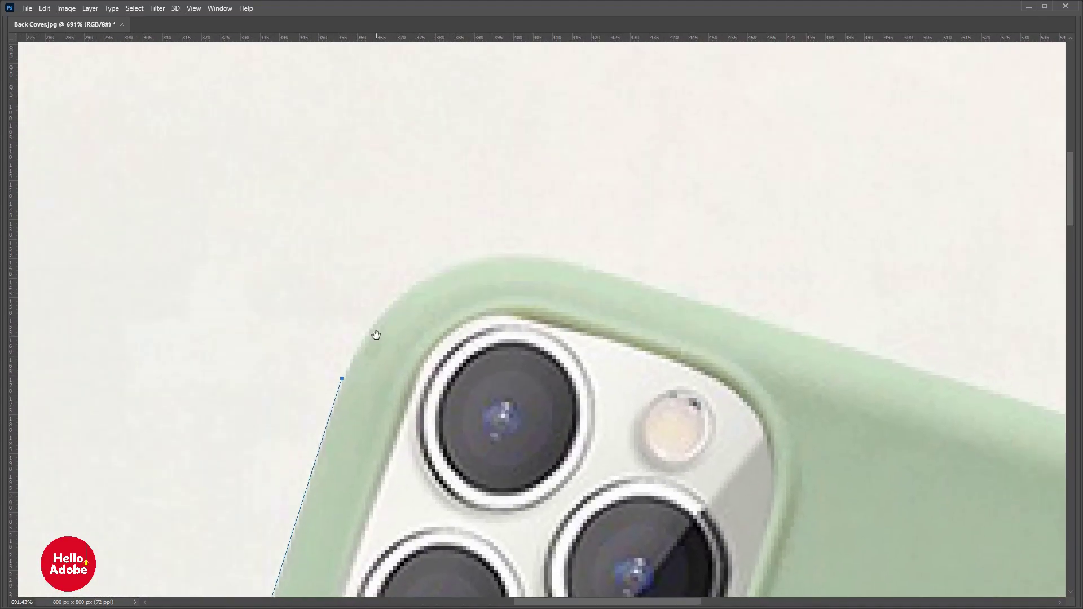
drag(547, 263, 709, 288)
scroll(709, 287, down, 5)
scroll(644, 249, up, 4)
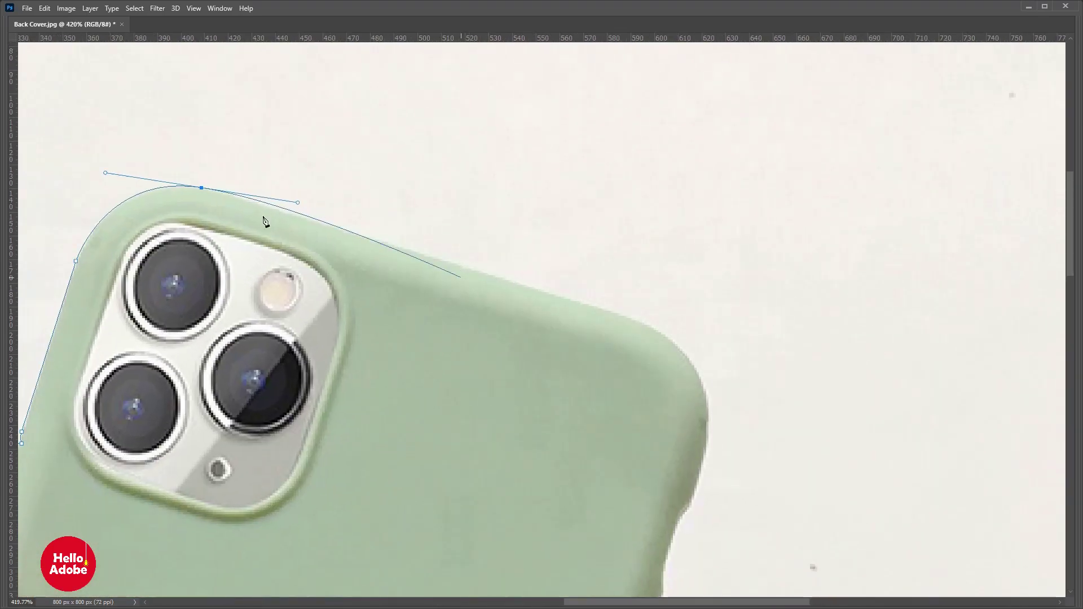
scroll(242, 209, up, 3)
scroll(299, 254, up, 2)
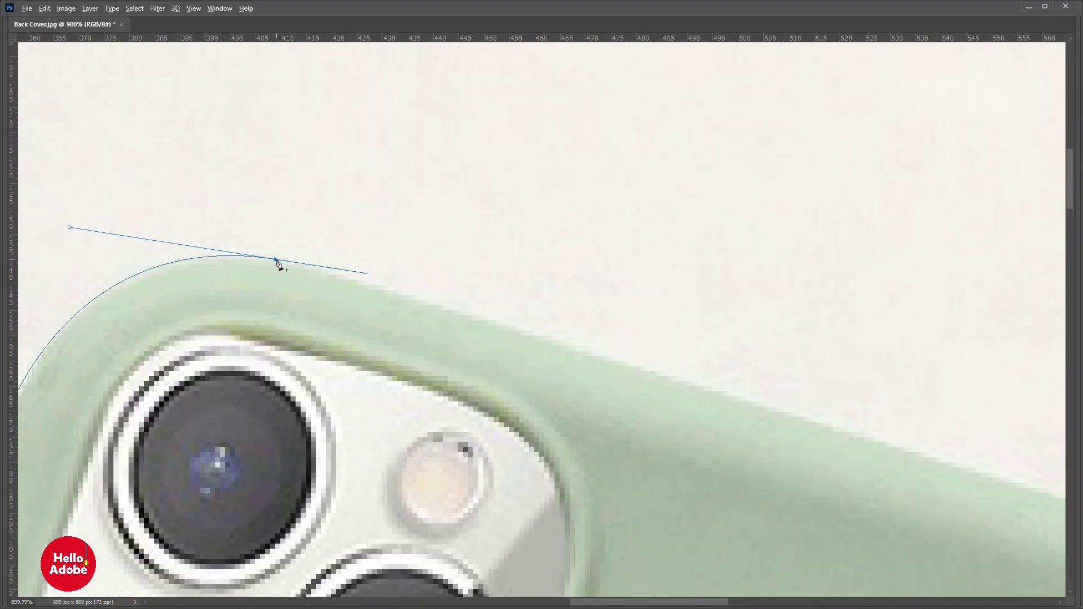
scroll(279, 264, down, 5)
scroll(363, 286, up, 4)
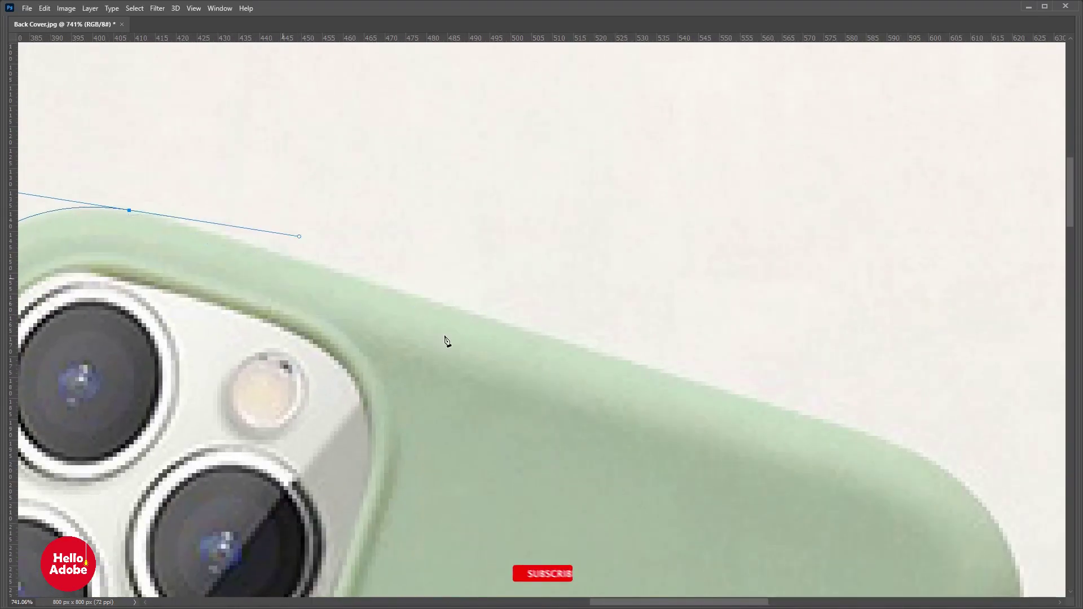
alt+click(130, 210)
- Continue the path around the top-right corner and down the case's right edge
click(514, 324)
drag(468, 298, 196, 164)
mouse_move(621, 316)
mouse_down()
mouse_move(658, 332)
mouse_move(585, 235)
mouse_up()
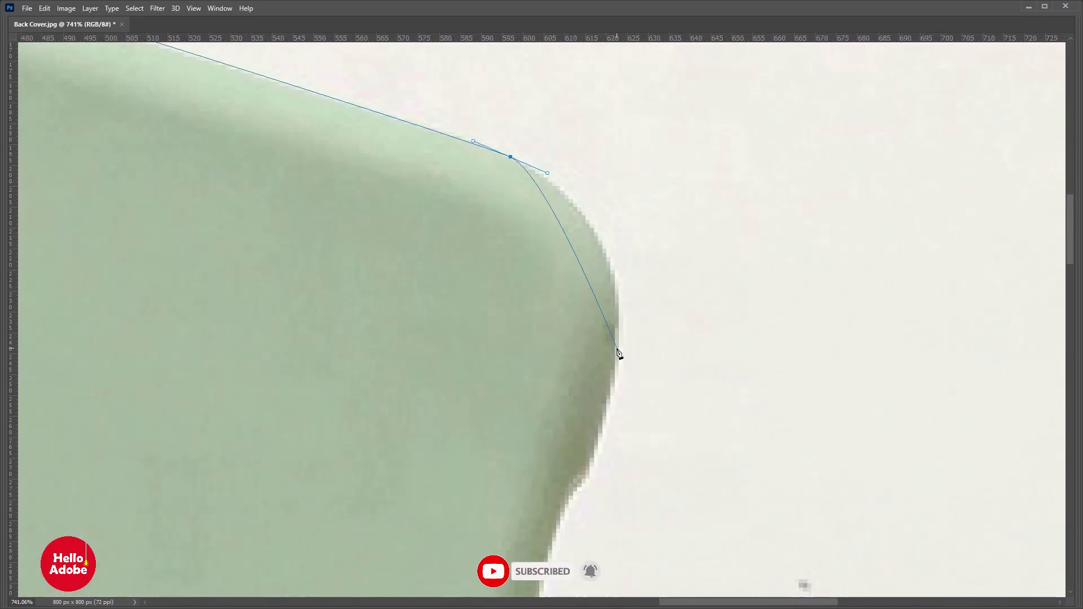
drag(619, 332, 609, 423)
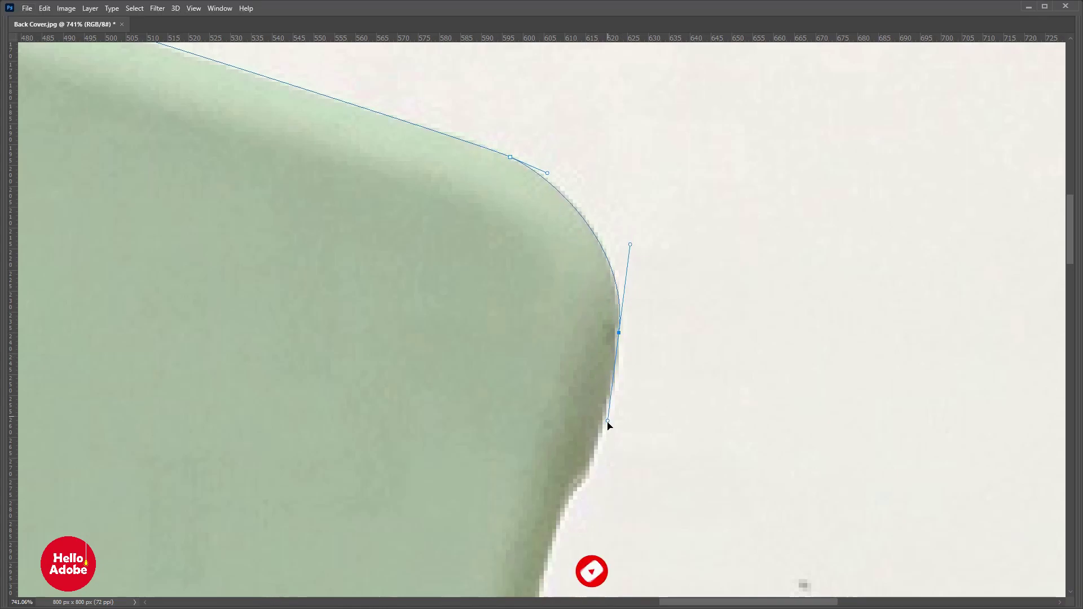
click(585, 480)
drag(585, 481, 607, 307)
mouse_move(582, 343)
mouse_down()
mouse_move(573, 370)
mouse_move(589, 252)
mouse_move(575, 355)
mouse_up()
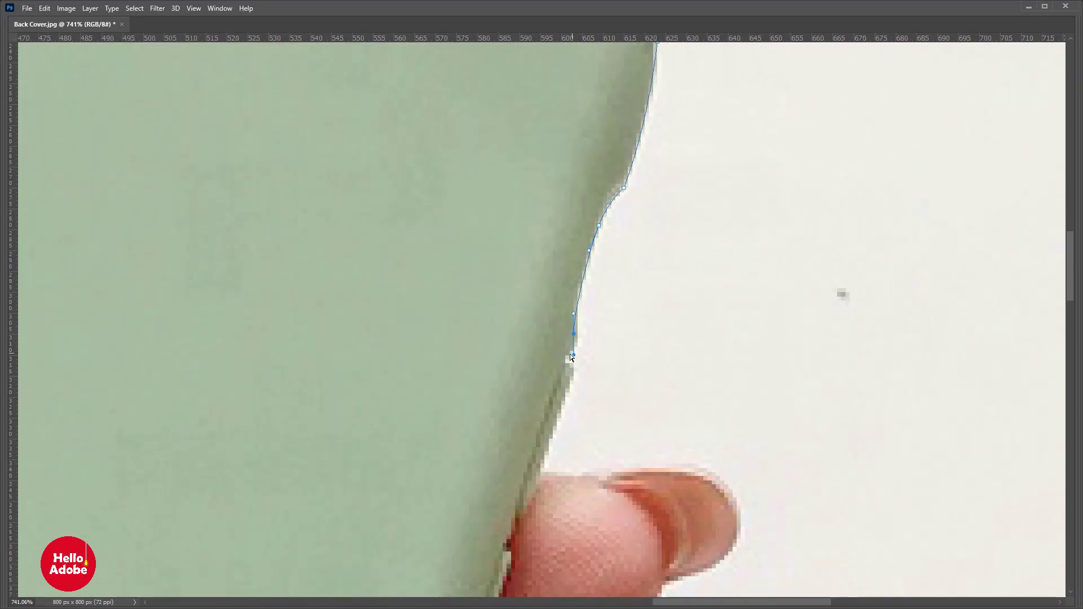
mouse_move(570, 338)
mouse_down()
mouse_move(563, 361)
mouse_move(589, 110)
mouse_up()
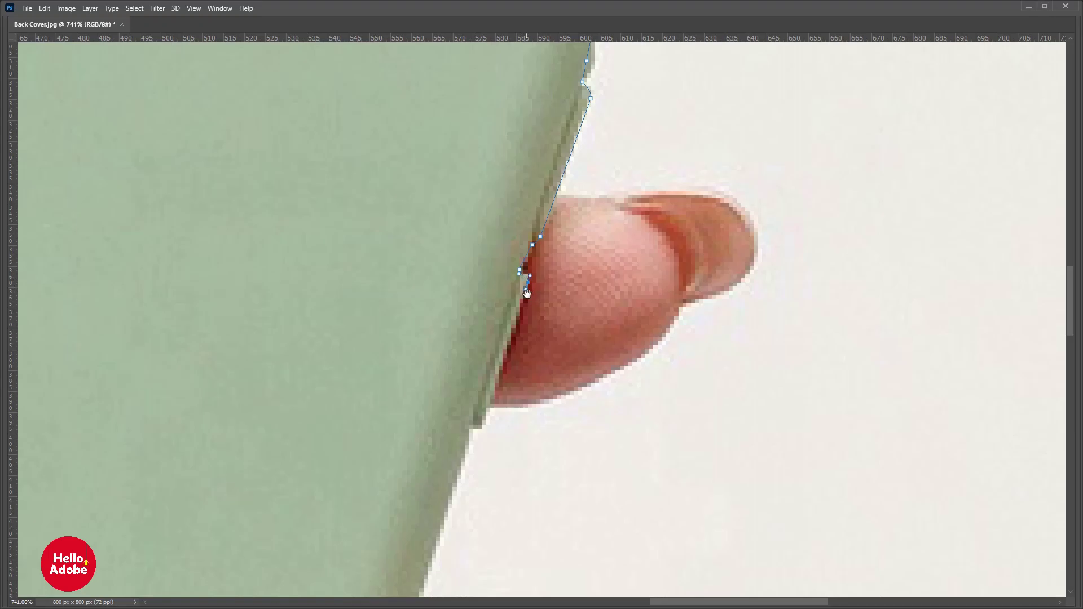
- Curve the path around the red-nailed fingertips along the right side
drag(526, 292, 535, 173)
scroll(484, 314, down, 2)
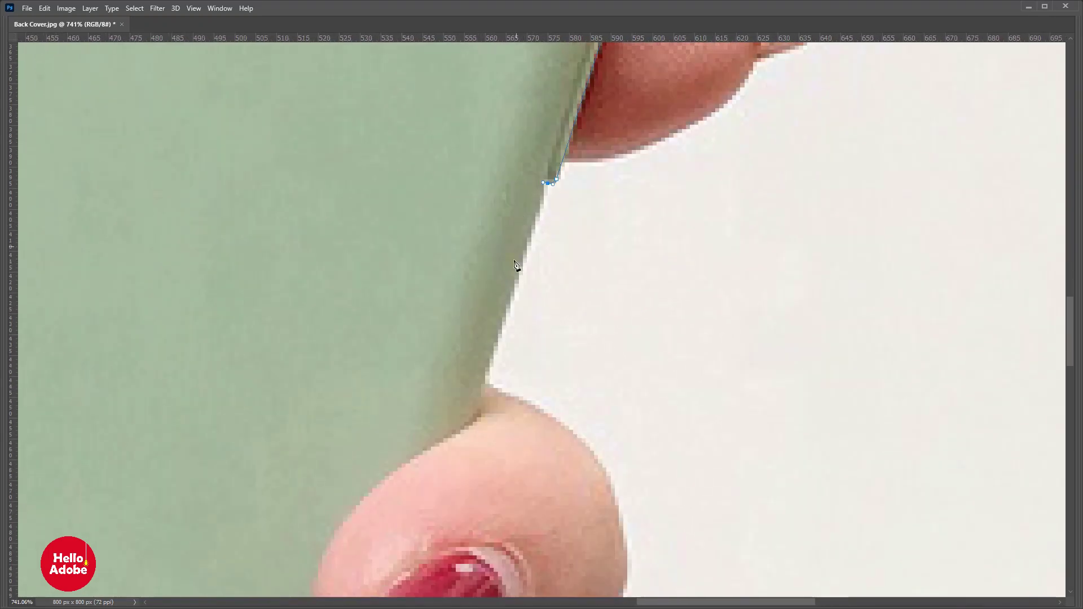
click(489, 381)
ctrl+click(507, 341)
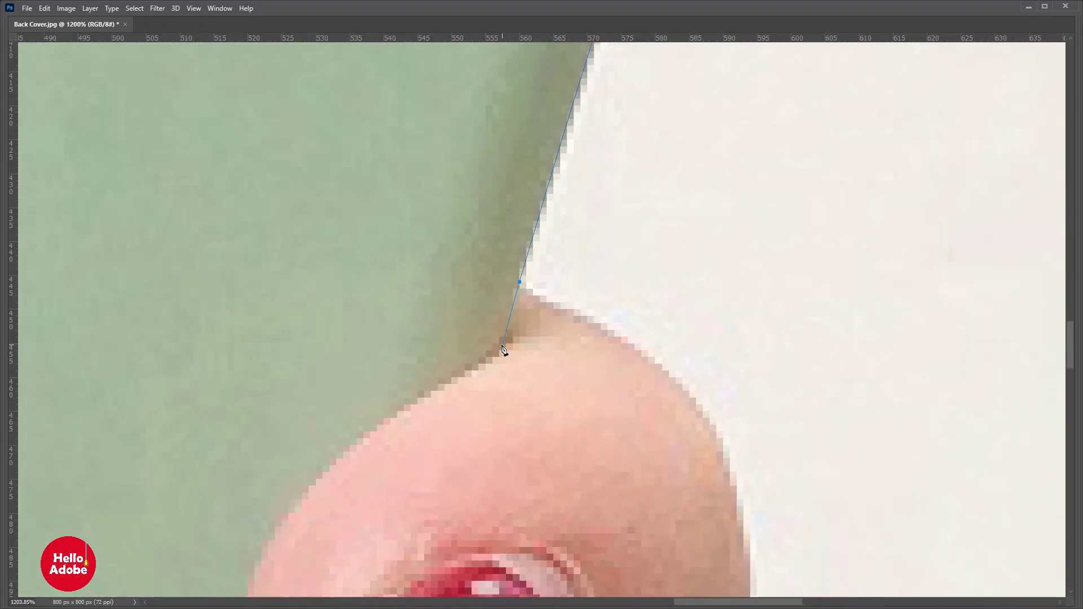
scroll(510, 316, down, 3)
scroll(469, 294, up, 2)
drag(410, 296, 401, 317)
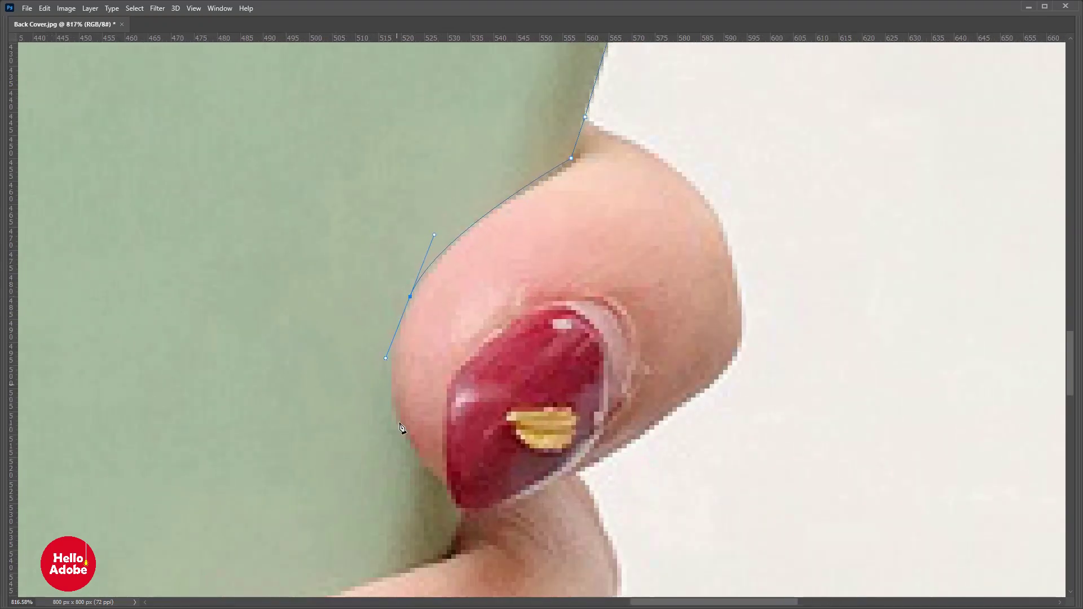
mouse_move(419, 458)
mouse_down()
mouse_move(429, 470)
mouse_move(436, 426)
mouse_move(425, 360)
mouse_up()
click(448, 494)
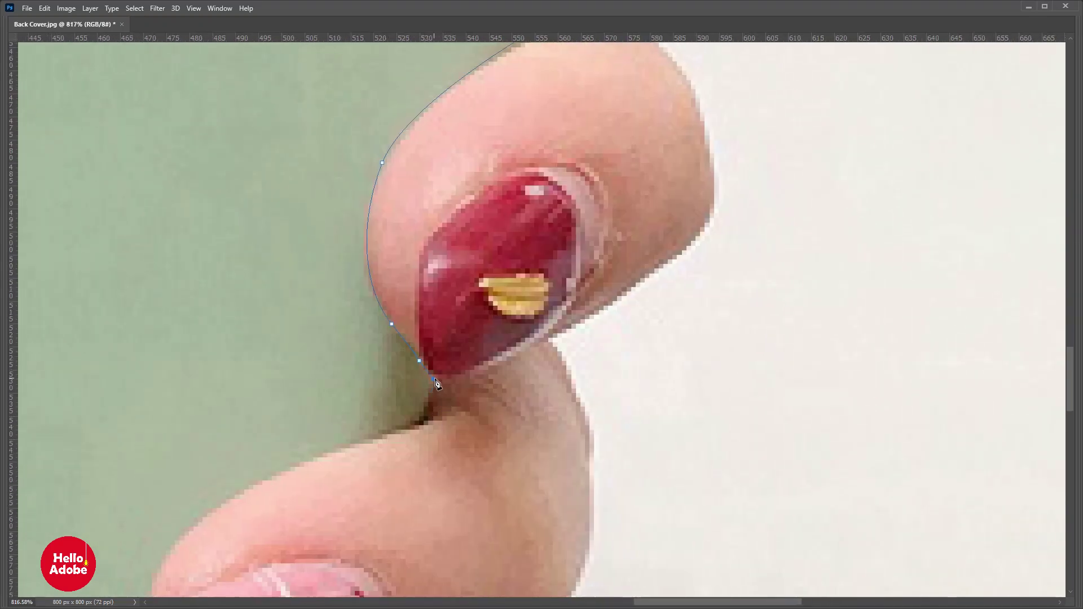
mouse_move(412, 432)
mouse_down()
mouse_move(511, 377)
mouse_move(450, 387)
mouse_move(446, 523)
mouse_up()
scroll(446, 401, down, 2)
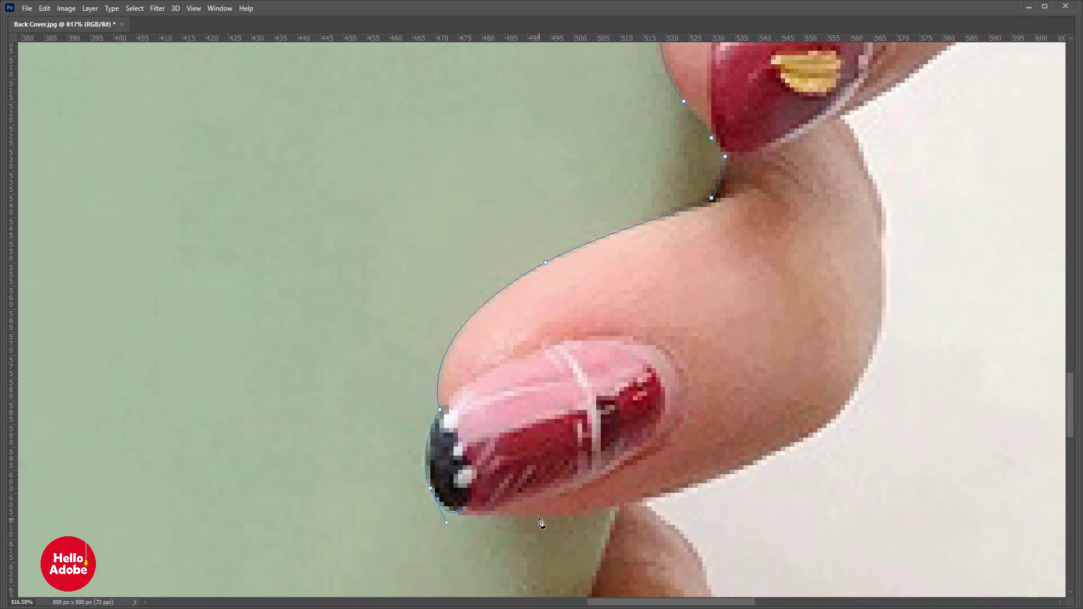
- Trace the crease between fingers, the next fingertip and the nail's lower edge
click(601, 513)
scroll(571, 360, down, 5)
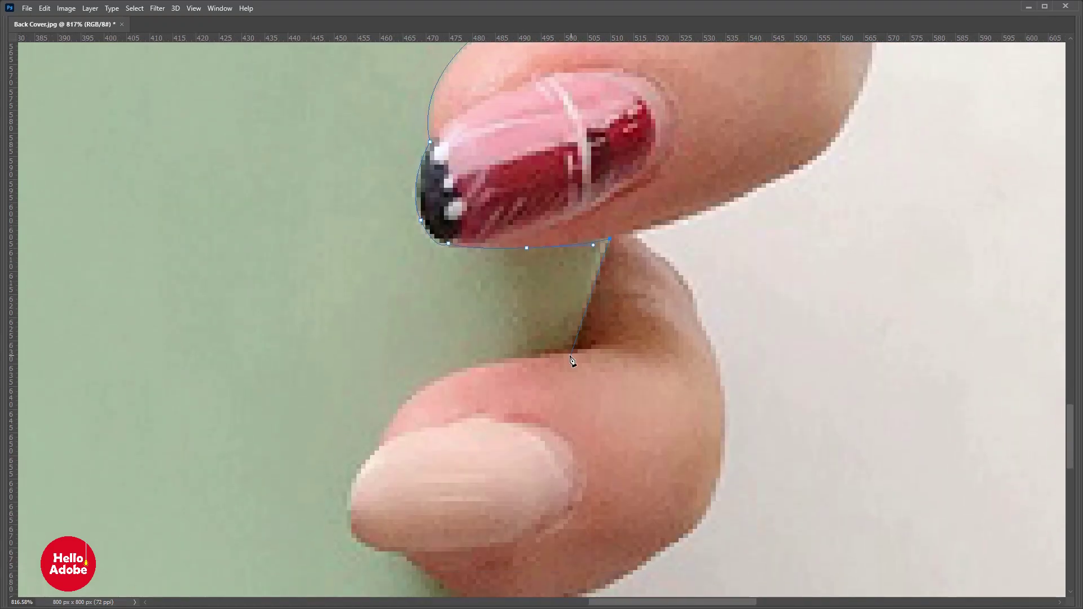
drag(453, 376, 399, 398)
scroll(385, 447, down, 4)
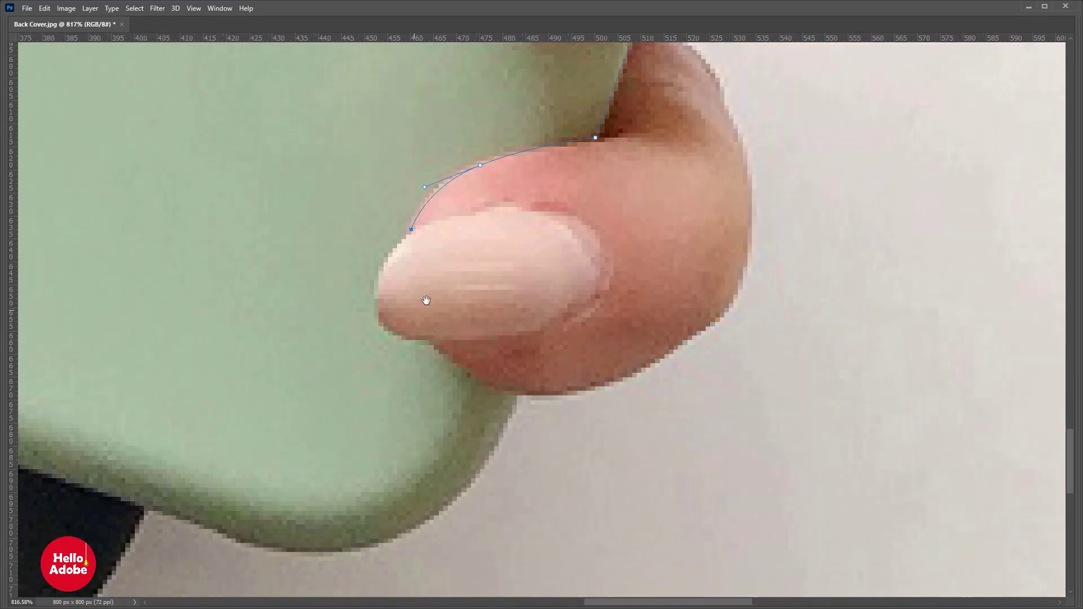
drag(375, 303, 379, 351)
click(430, 341)
scroll(440, 282, down, 3)
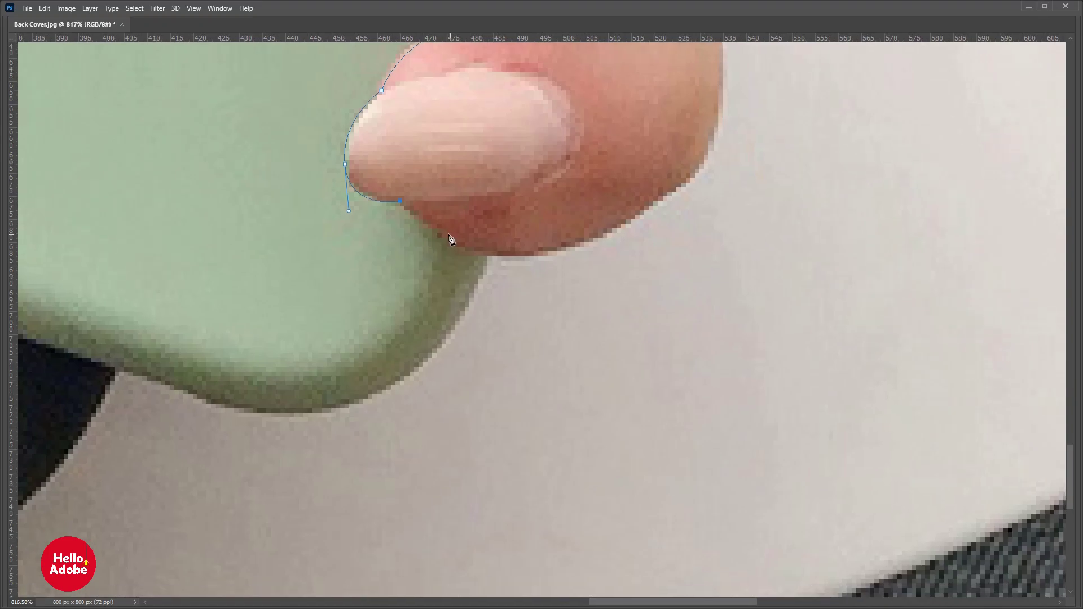
- Extend the path with curved anchors along the case's bottom edge
drag(491, 291, 499, 264)
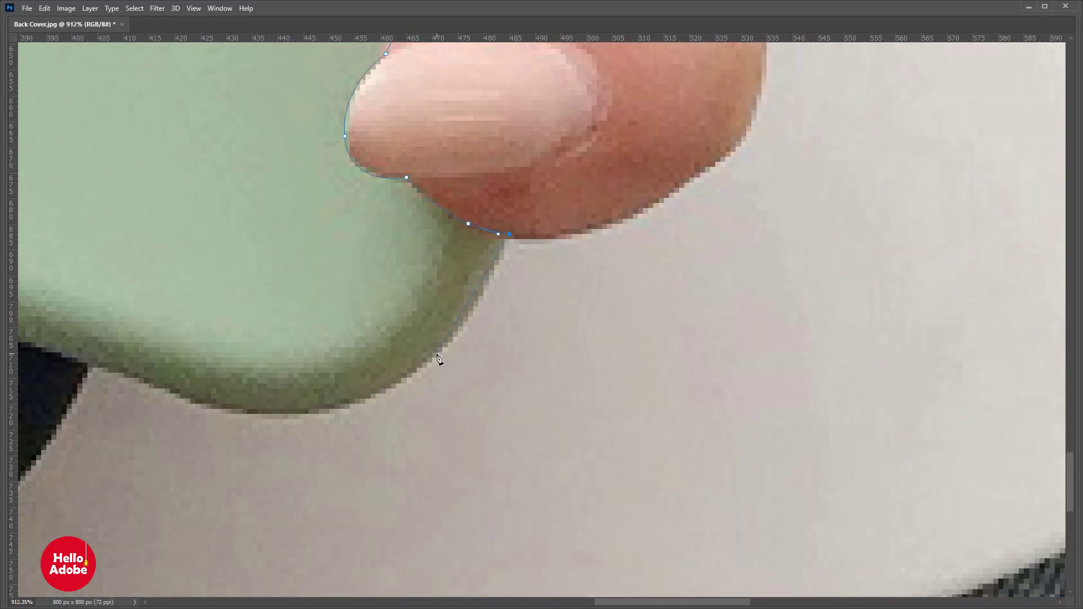
scroll(430, 355, left, 5)
scroll(430, 354, down, 2)
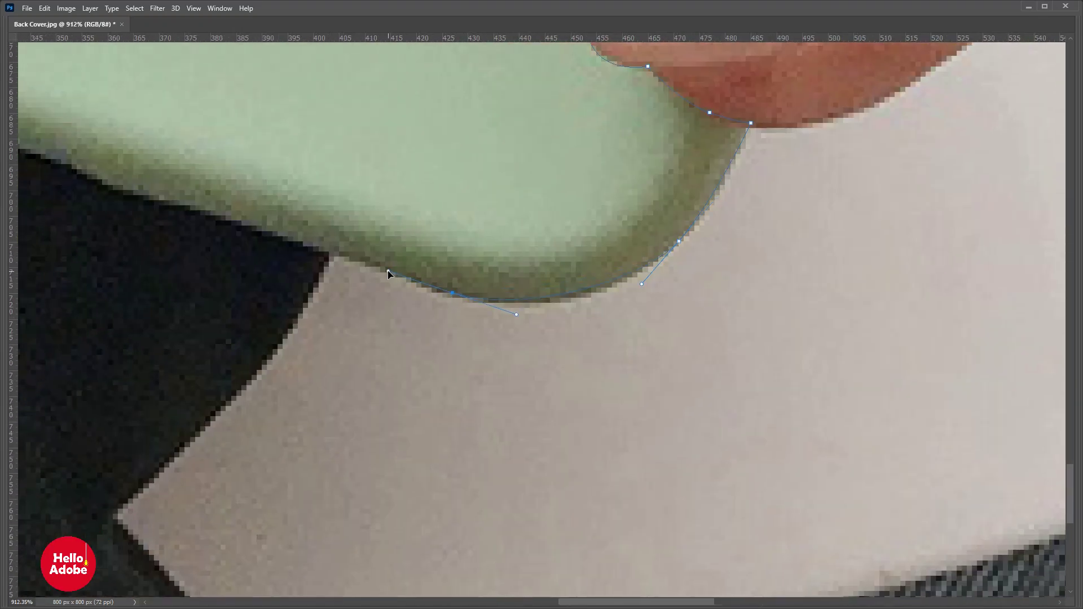
scroll(378, 272, down, 5)
scroll(496, 368, up, 4)
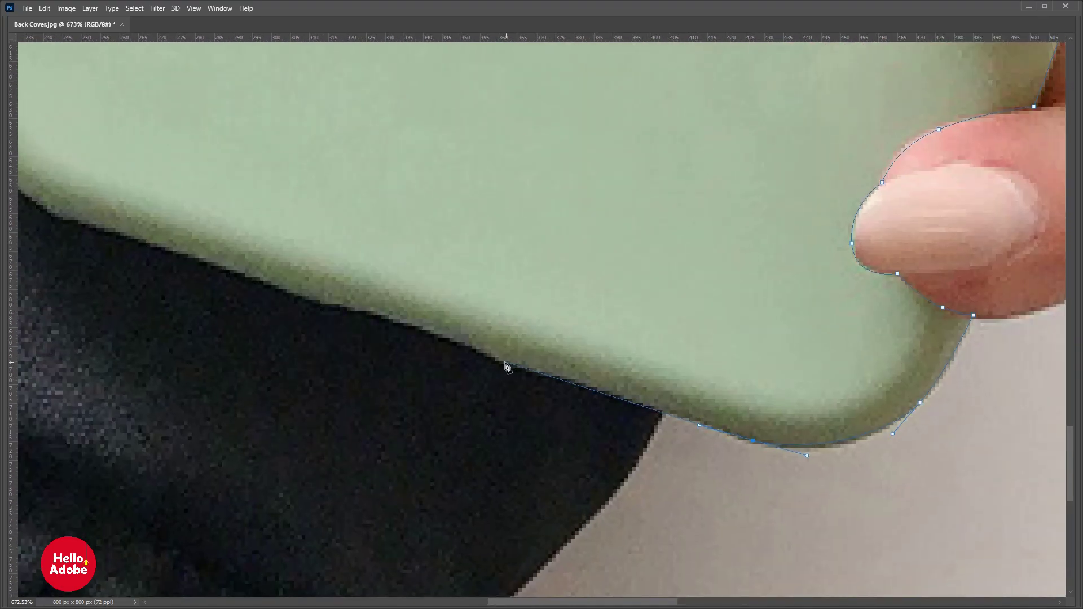
drag(507, 364, 482, 353)
scroll(491, 355, left, 5)
scroll(490, 355, up, 2)
drag(566, 382, 539, 380)
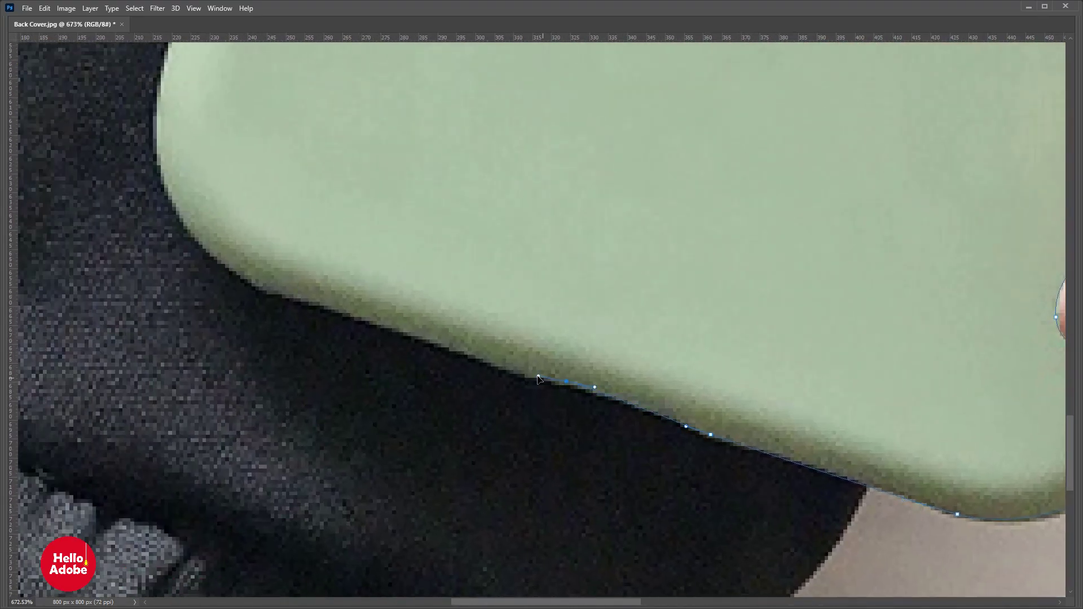
- Anchor beside the sleeve and curve around the case's lower-left corner
scroll(520, 387, down, 5)
click(523, 358)
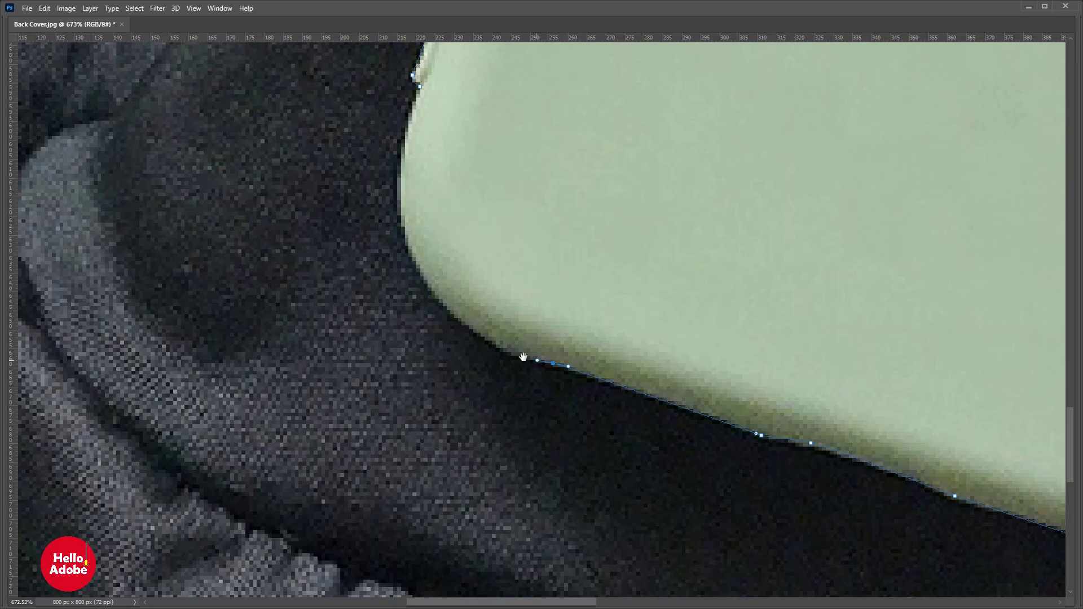
scroll(523, 357, up, 4)
drag(499, 329, 471, 257)
scroll(472, 257, down, 5)
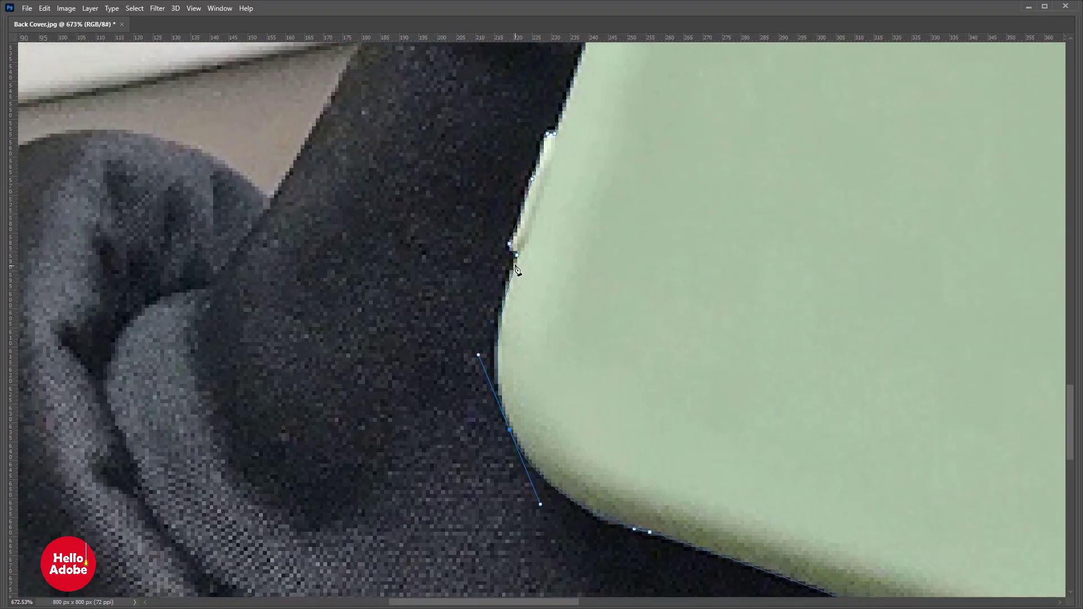
scroll(652, 199, down, 4)
scroll(652, 199, up, 5)
- Curve the outline up around the case's top corner toward the camera
scroll(507, 402, up, 2)
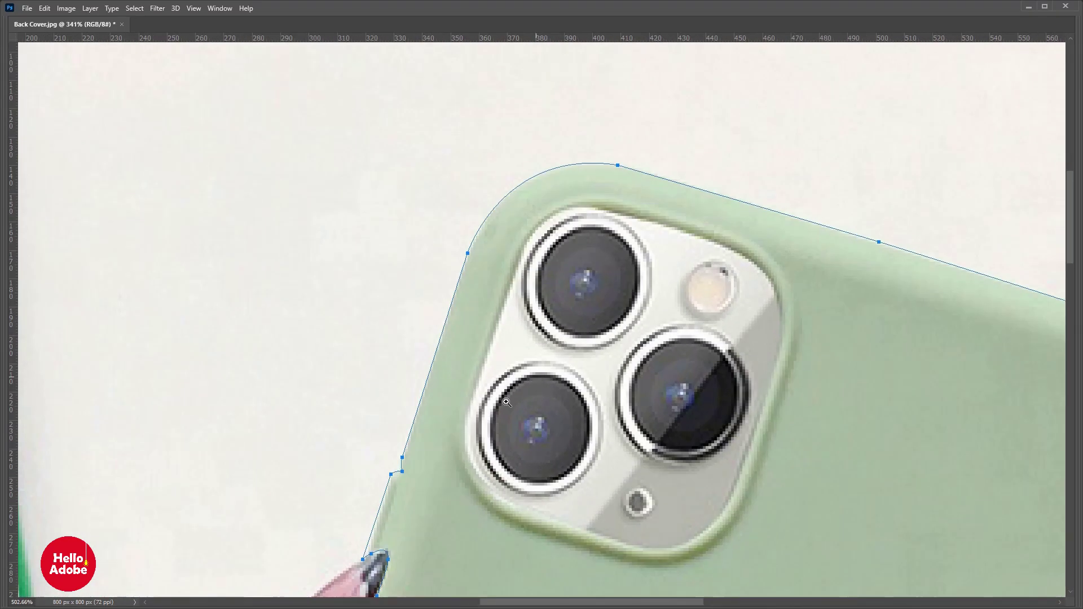
scroll(525, 254, up, 2)
scroll(581, 254, up, 2)
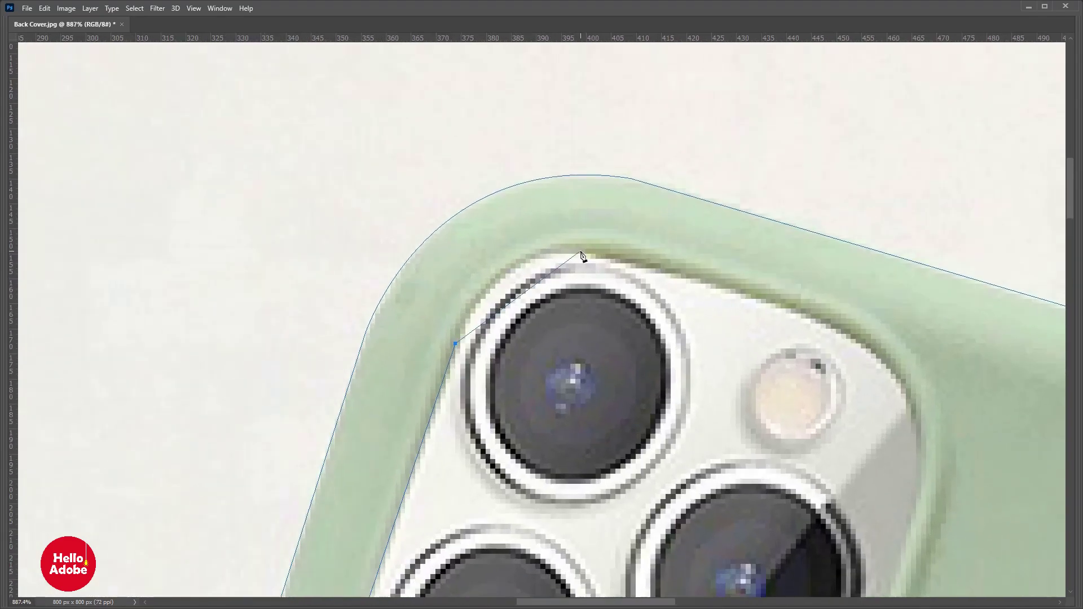
mouse_move(580, 254)
mouse_down()
mouse_move(757, 293)
mouse_move(724, 336)
mouse_up()
scroll(672, 271, down, 2)
scroll(757, 293, down, 3)
scroll(723, 199, down, 3)
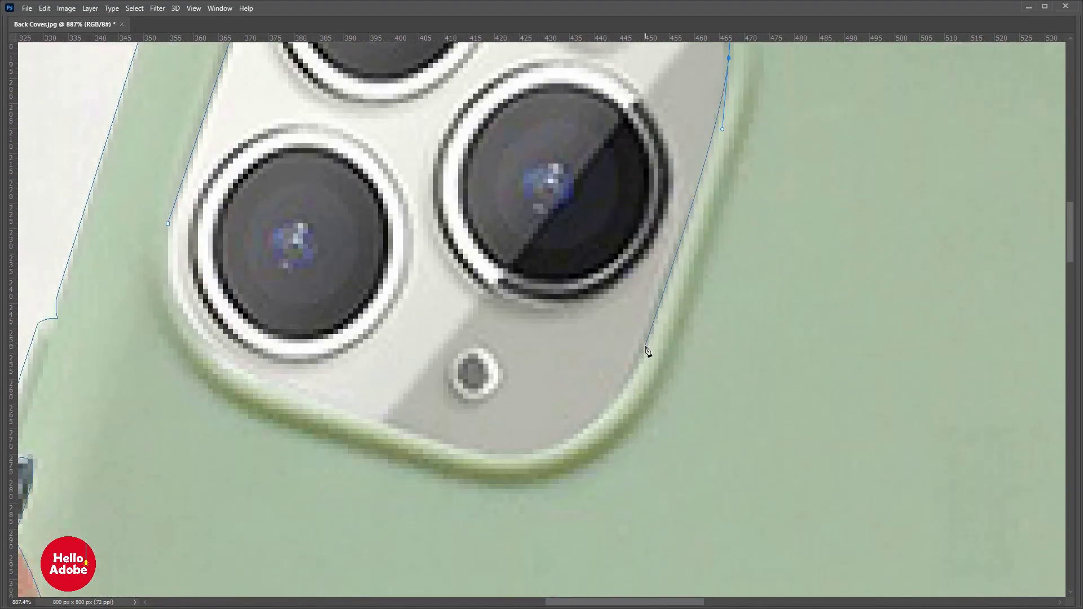
- Trace around the camera module's cutout and close the path
click(644, 343)
drag(656, 299, 680, 181)
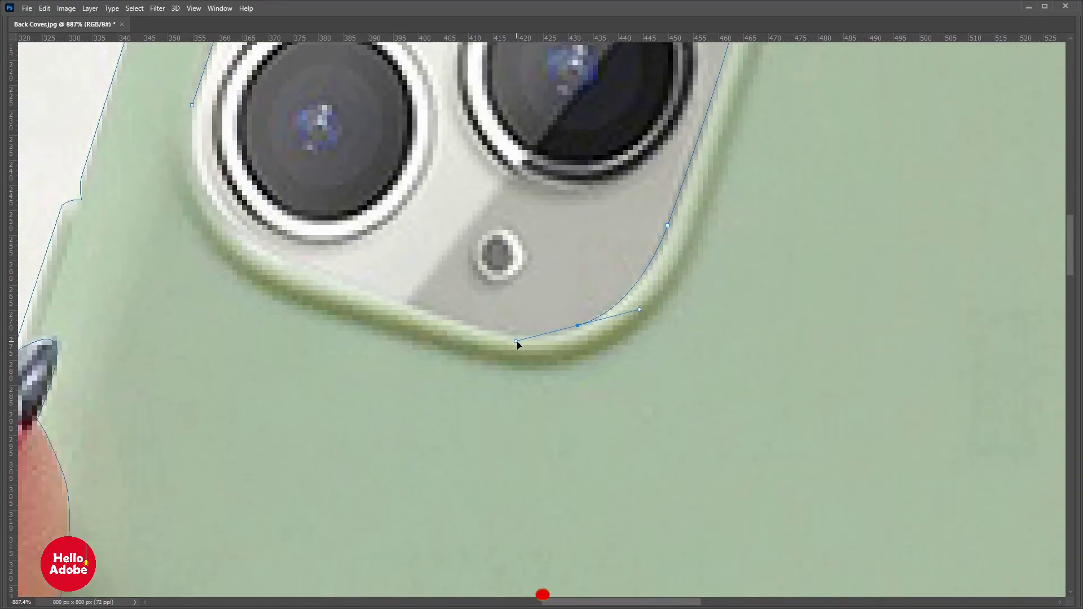
drag(579, 332, 523, 341)
scroll(636, 370, left, 3)
click(636, 367)
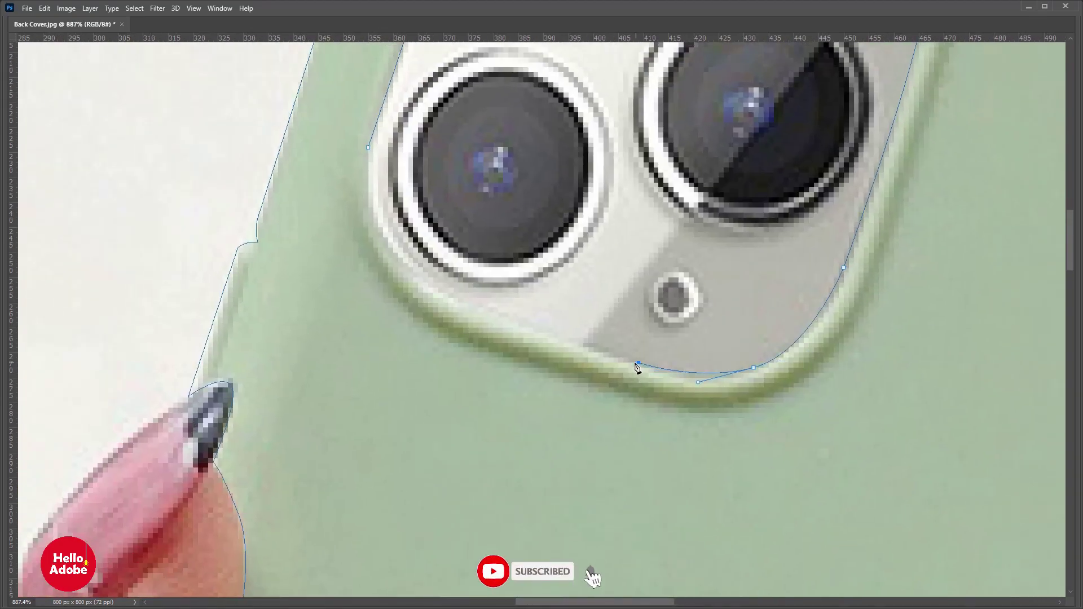
scroll(643, 355, left, 4)
click(656, 359)
scroll(623, 347, up, 3)
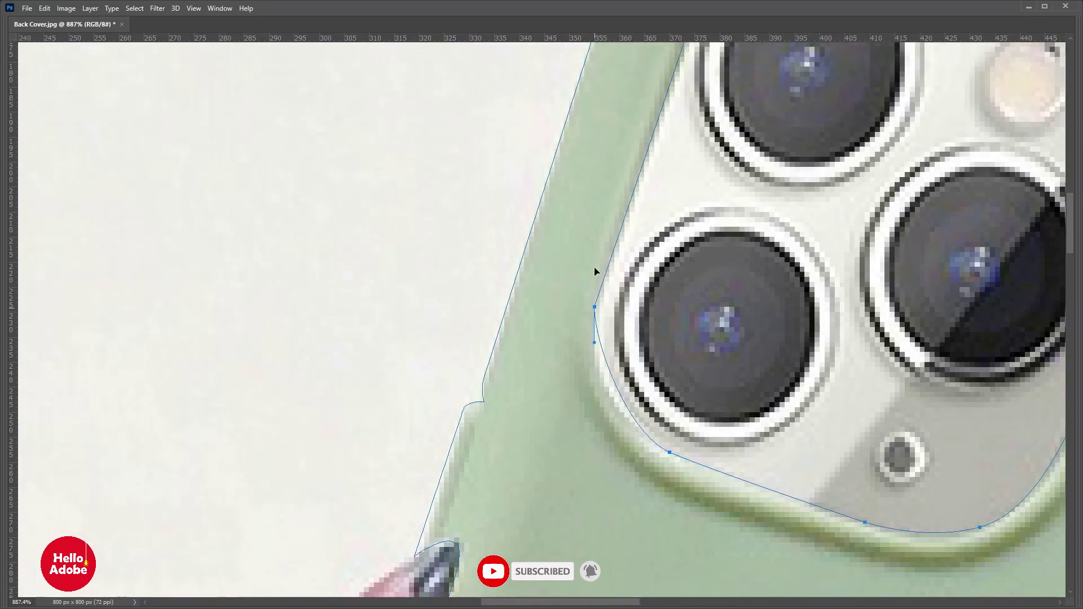
drag(595, 307, 618, 253)
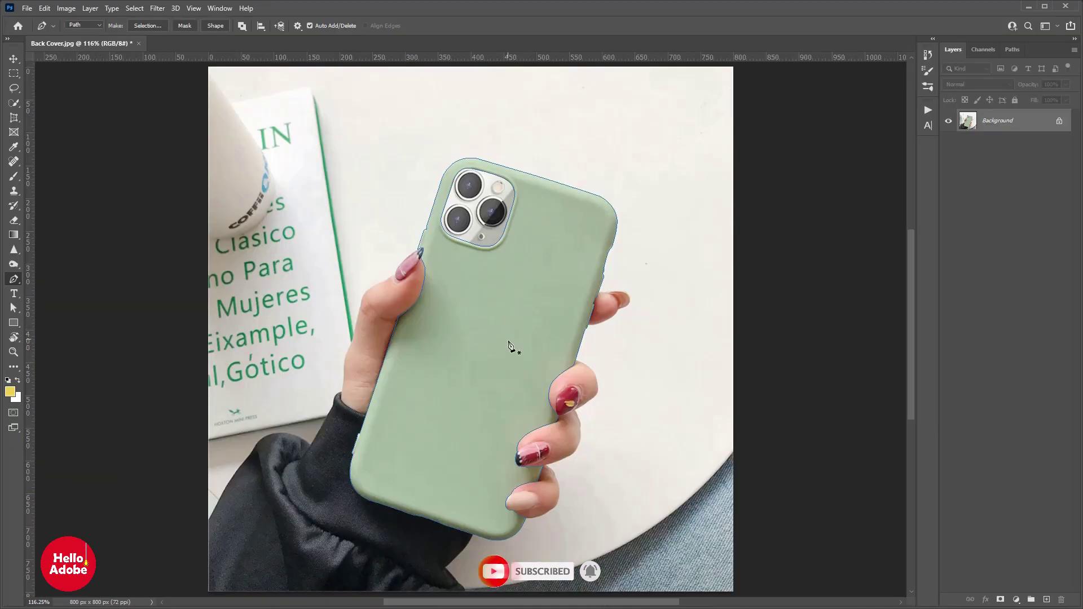
- Copy the case to a desaturated Layer 1 via a 0 px selection and blend it with Overlay
right_click(497, 233)
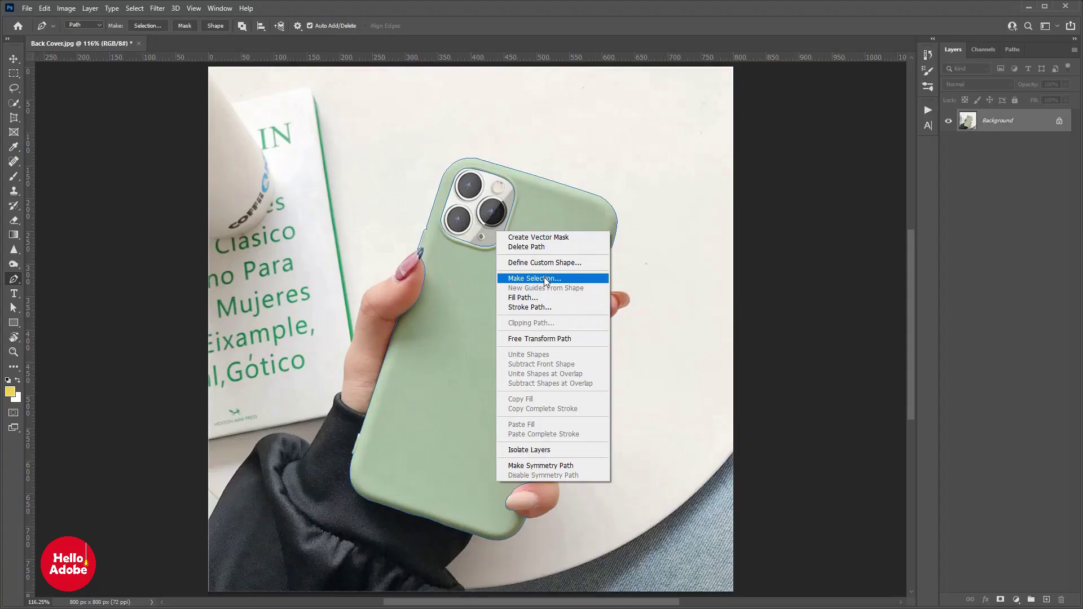
click(540, 278)
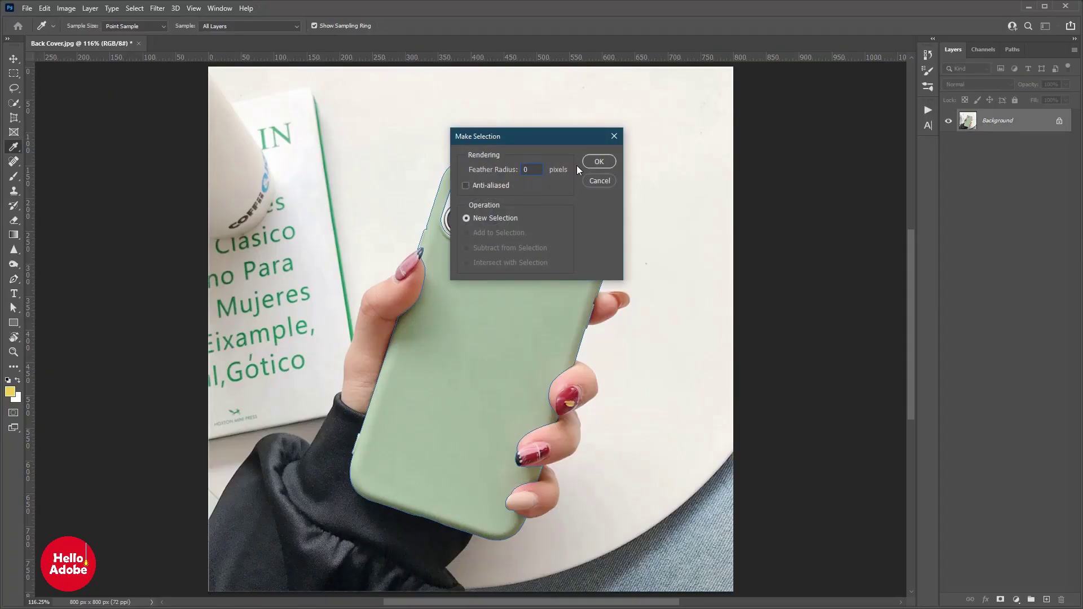
click(599, 162)
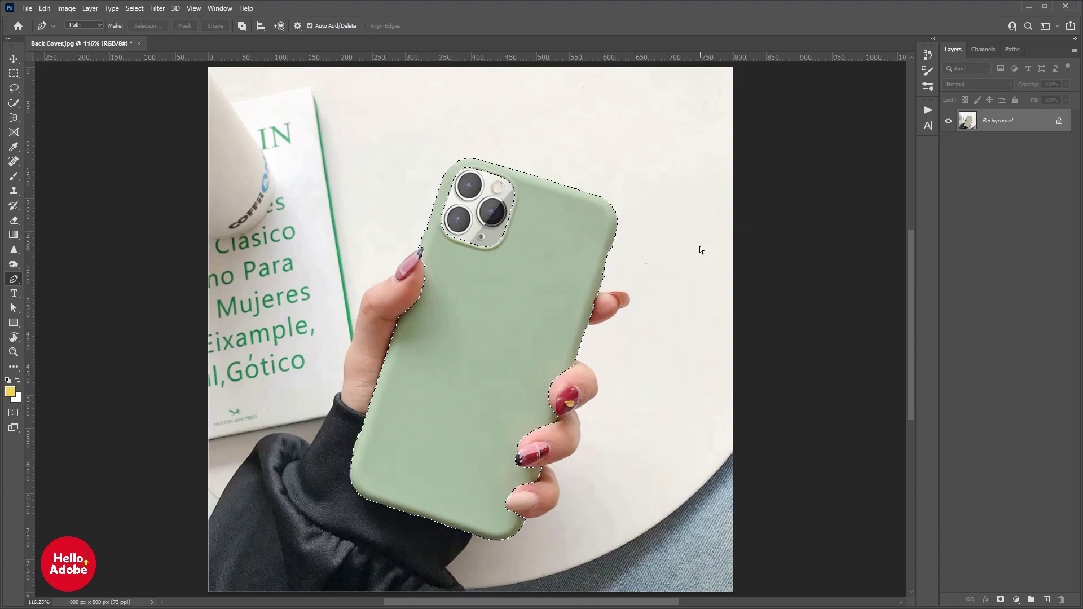
key(ctrl+j)
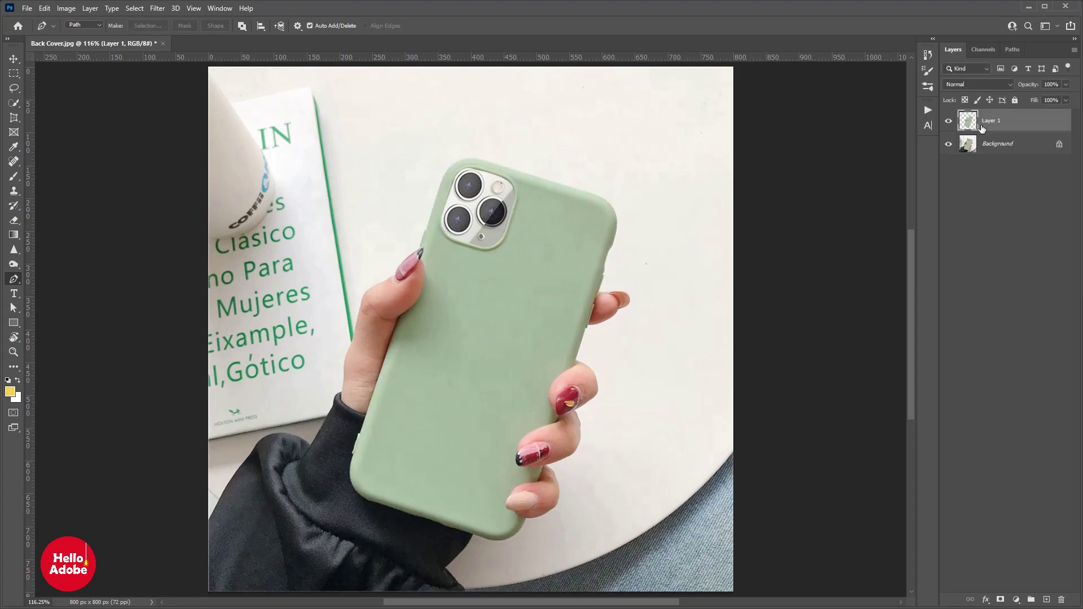
key(ctrl+shift+u)
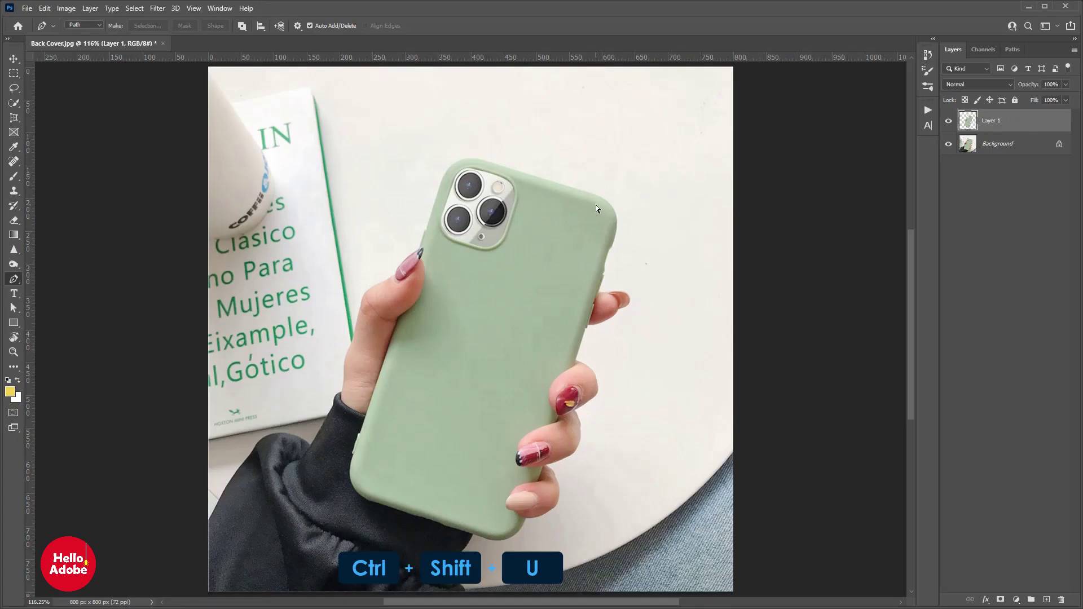
key(ctrl+shift+u)
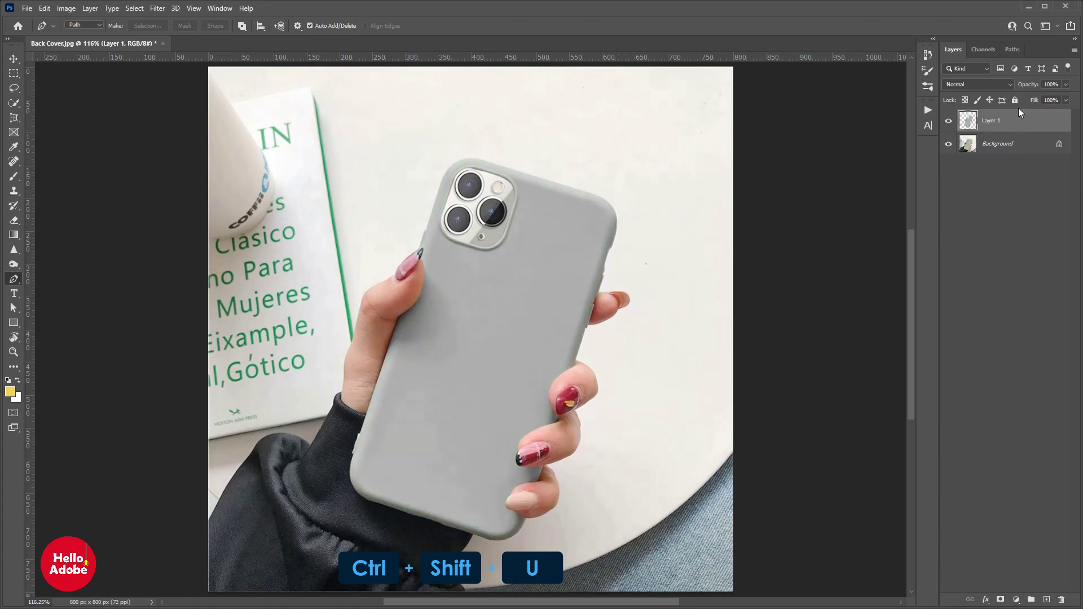
click(988, 87)
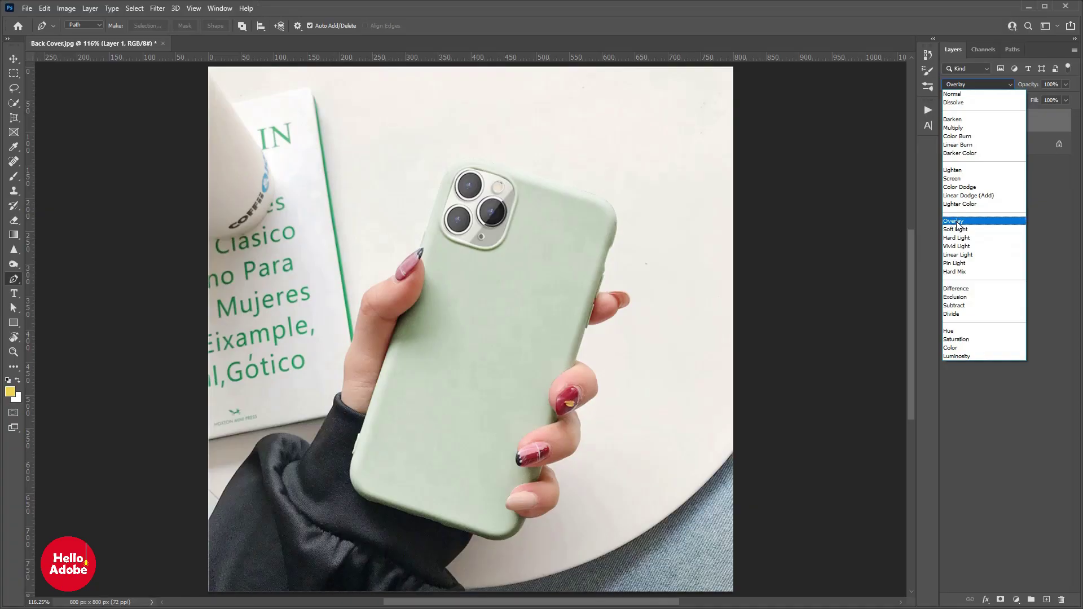
click(970, 222)
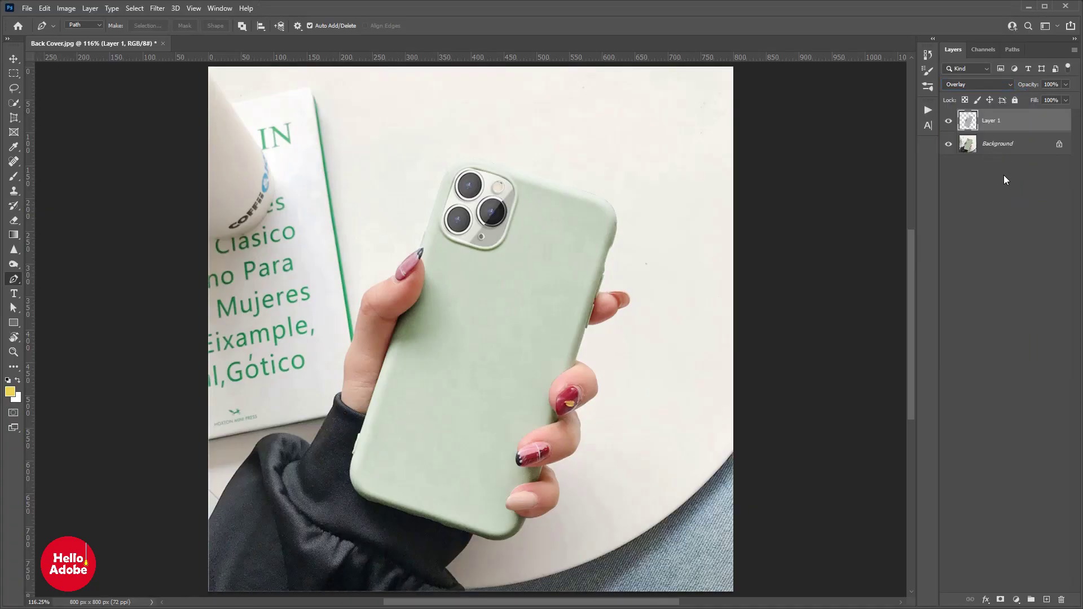
- Duplicate Layer 1 and set the copy's blend mode to Soft Light
right_click(1020, 123)
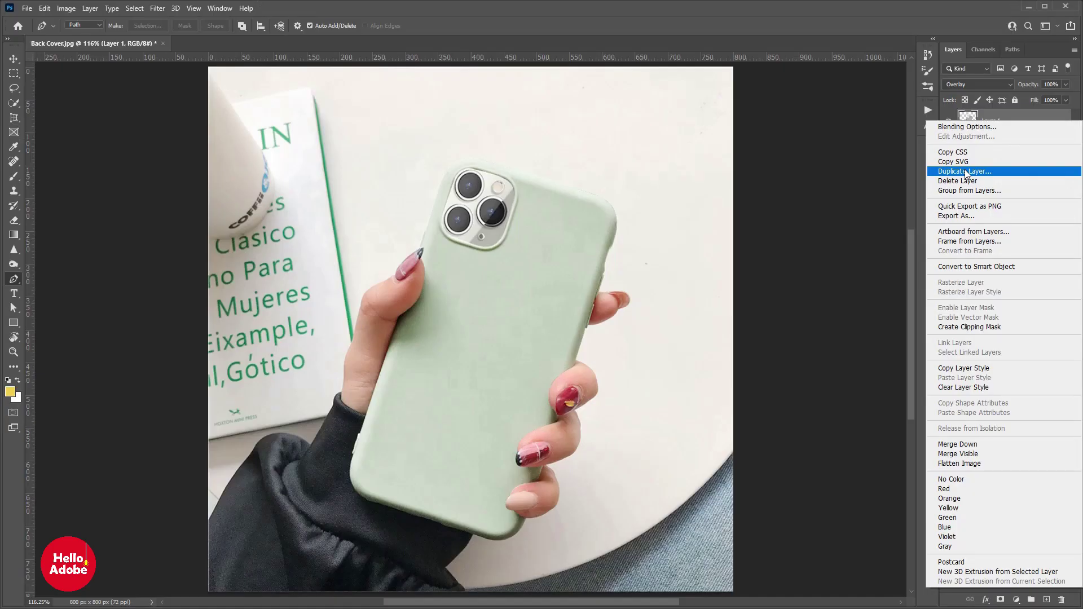
click(967, 172)
key(Return)
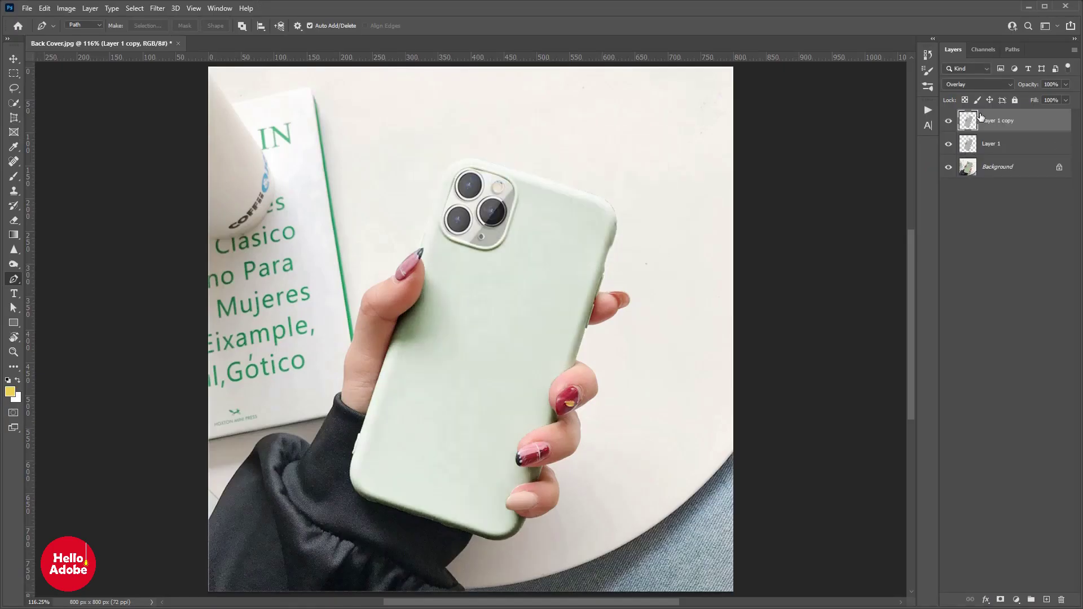
click(990, 88)
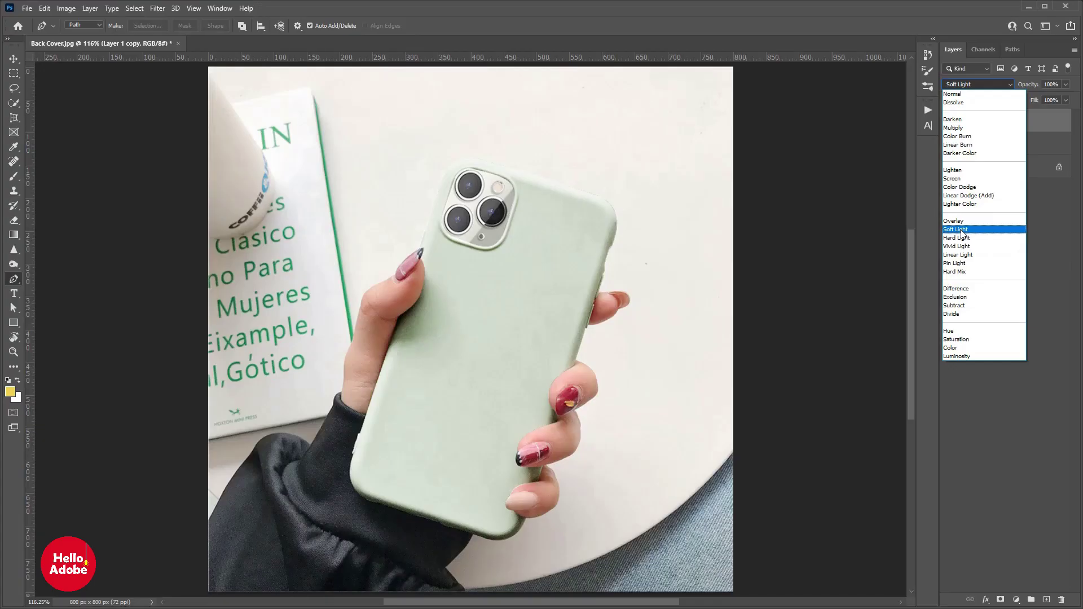
click(973, 230)
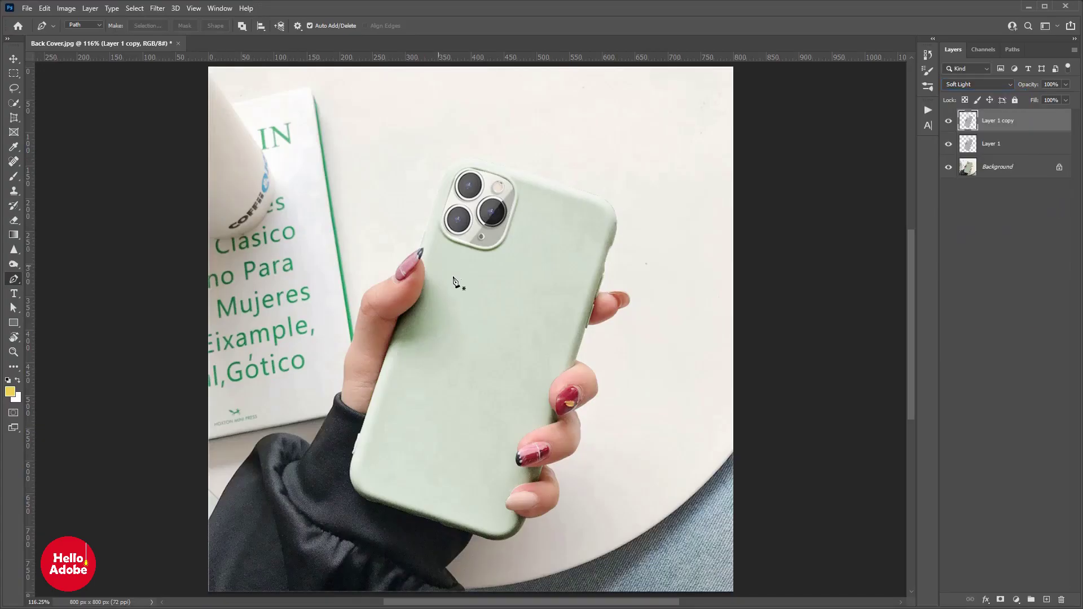
- Draw a yellow rectangle over the case, rotate it about 19°, and lower its opacity
click(14, 322)
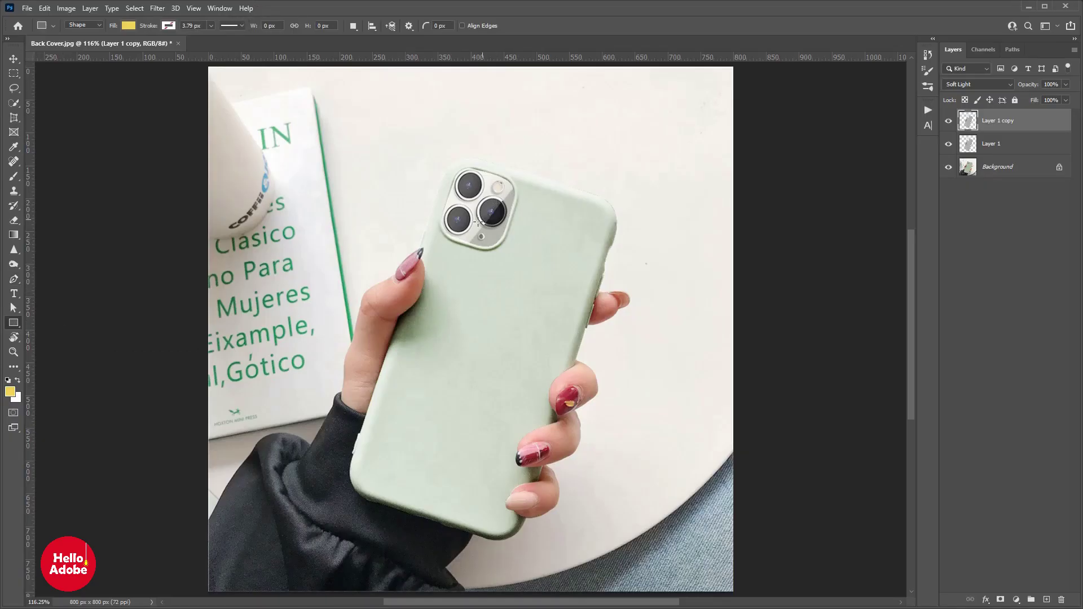
drag(404, 153, 598, 539)
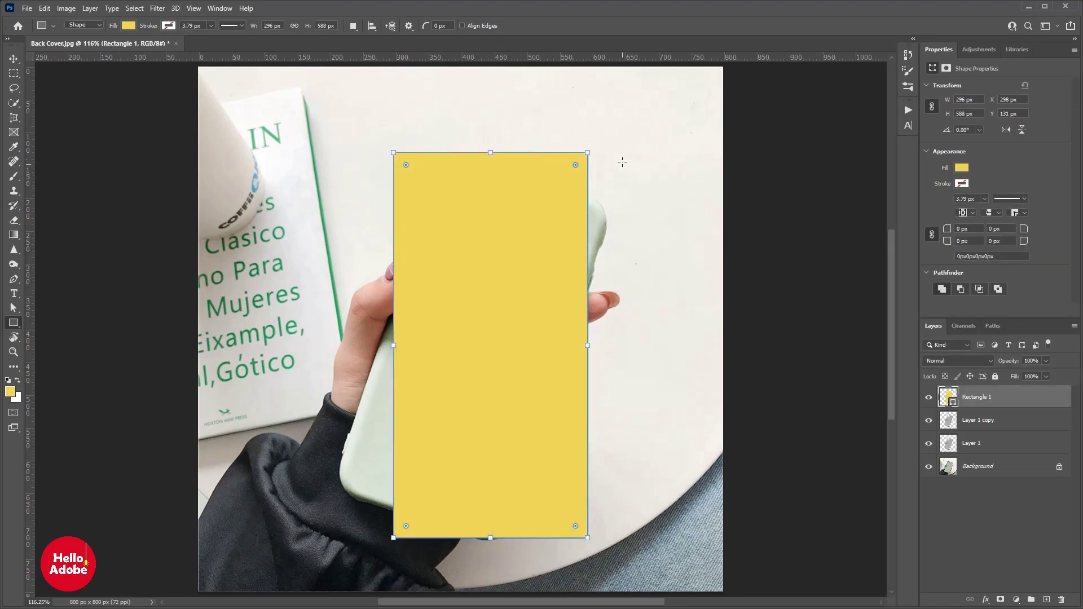
drag(596, 147, 652, 202)
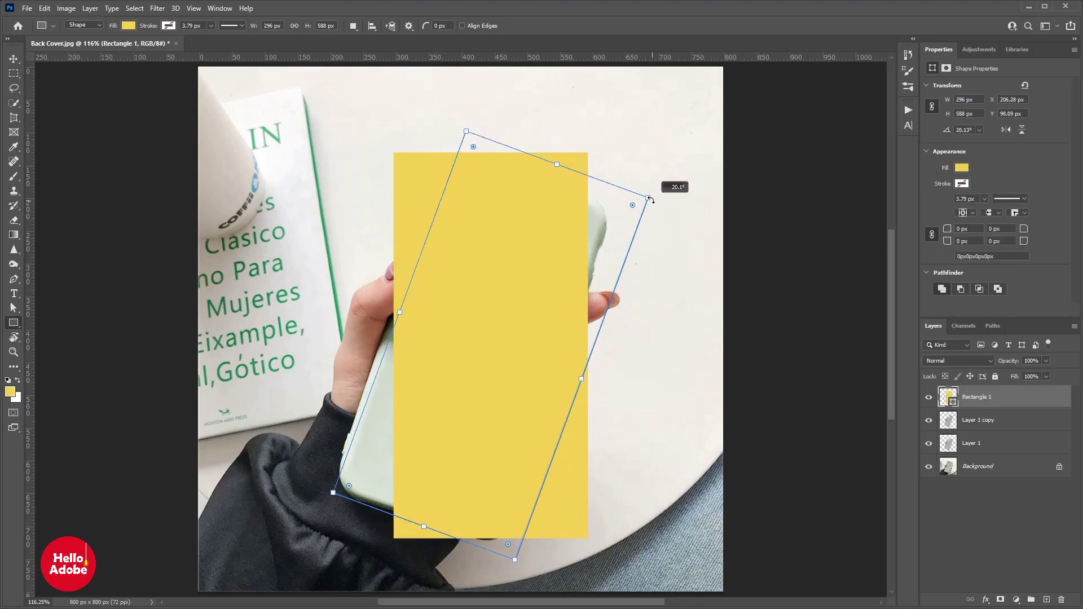
click(1074, 50)
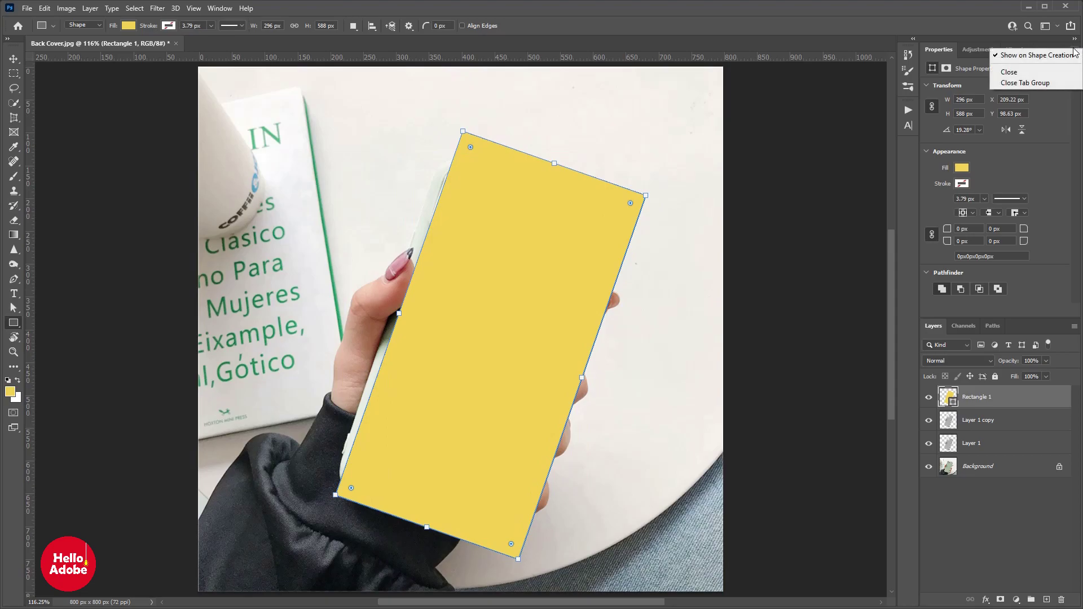
click(1056, 84)
drag(1036, 85, 1027, 85)
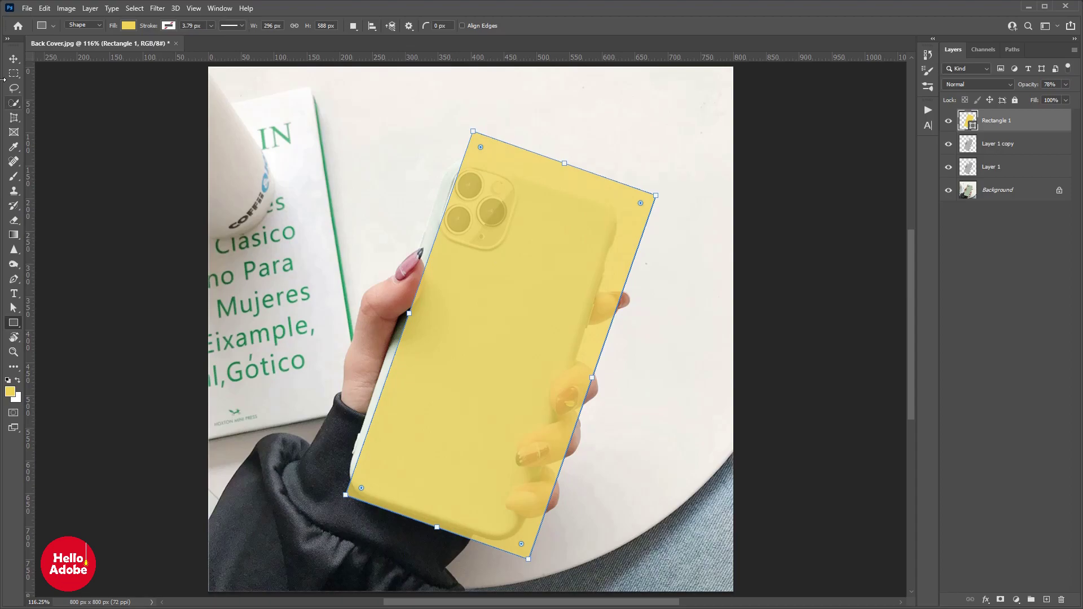
- Shift the rectangle over the case and fine-tune its Free Transform rotation to match the phone
click(13, 58)
drag(517, 232, 495, 227)
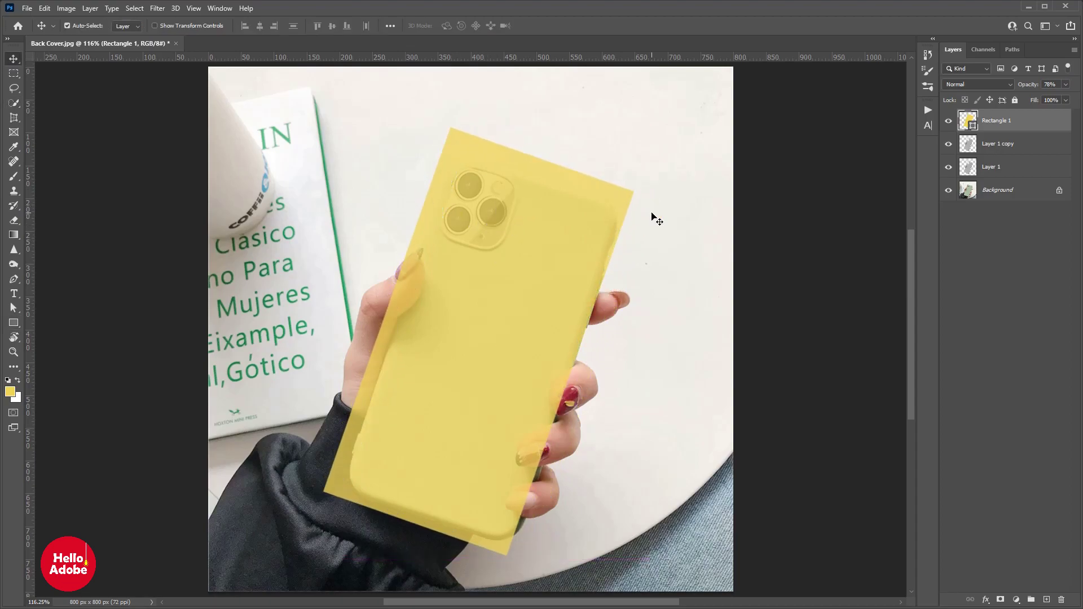
key(ctrl+t)
drag(655, 155, 653, 150)
drag(567, 267, 573, 269)
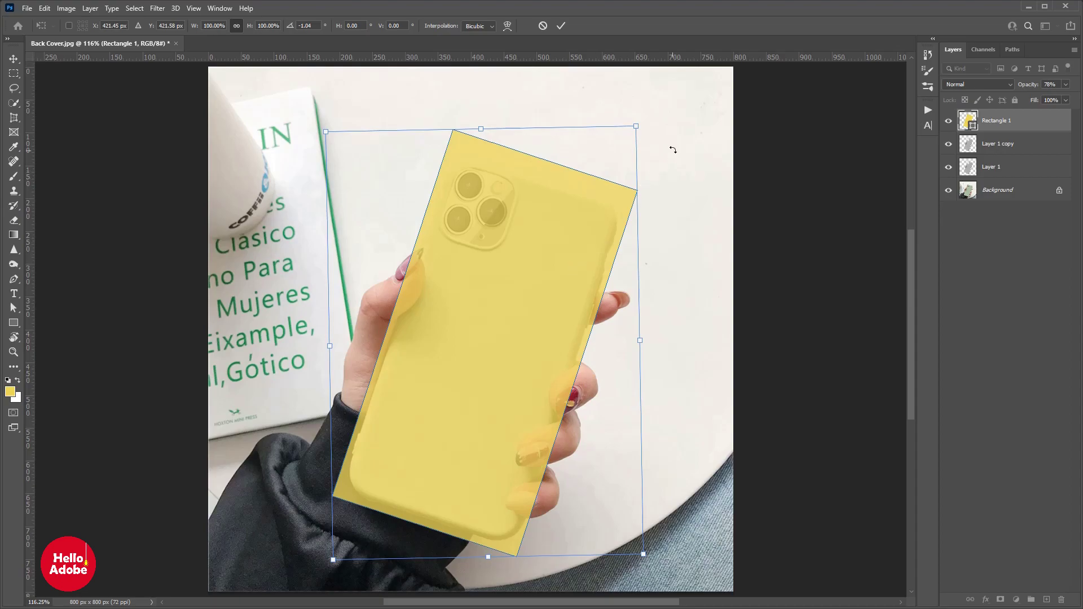
drag(674, 150, 677, 149)
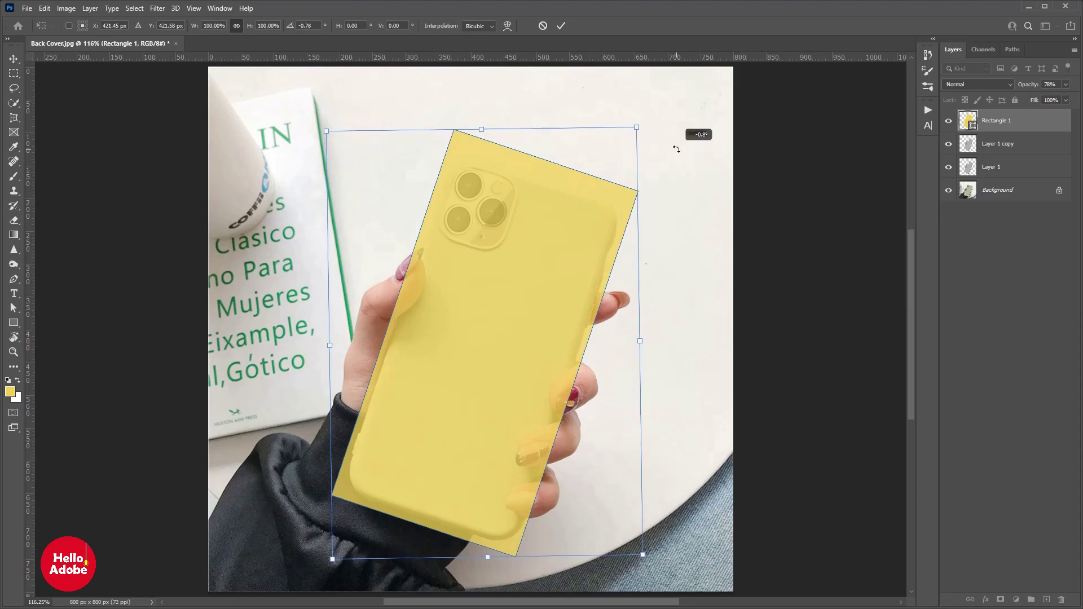
key(Return)
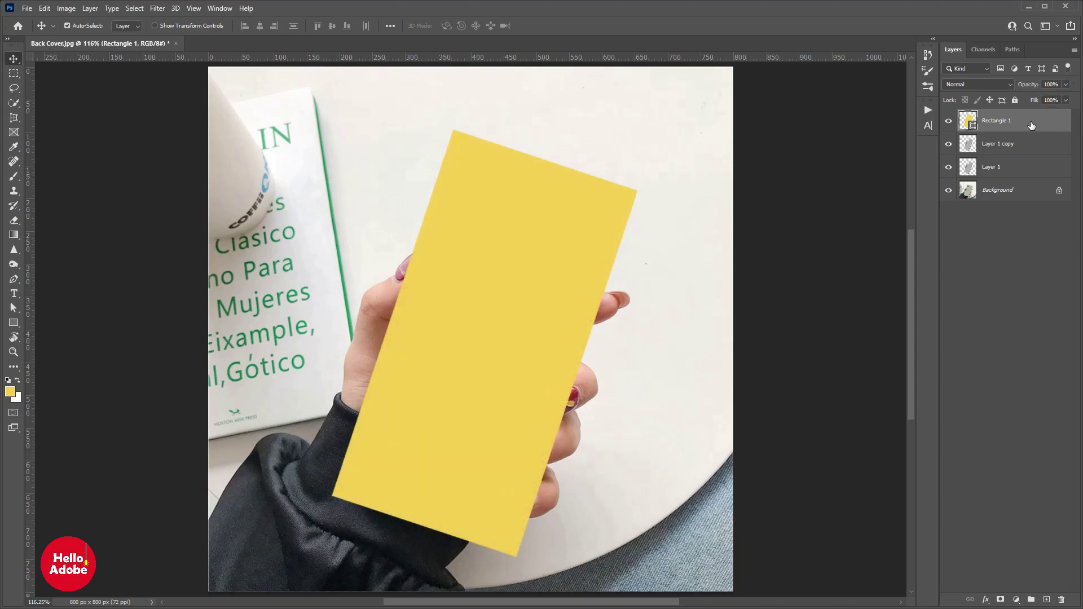
- Move Rectangle 1 beneath the phone layers, convert it to a smart object, and mask it to the case
drag(1032, 125, 1033, 179)
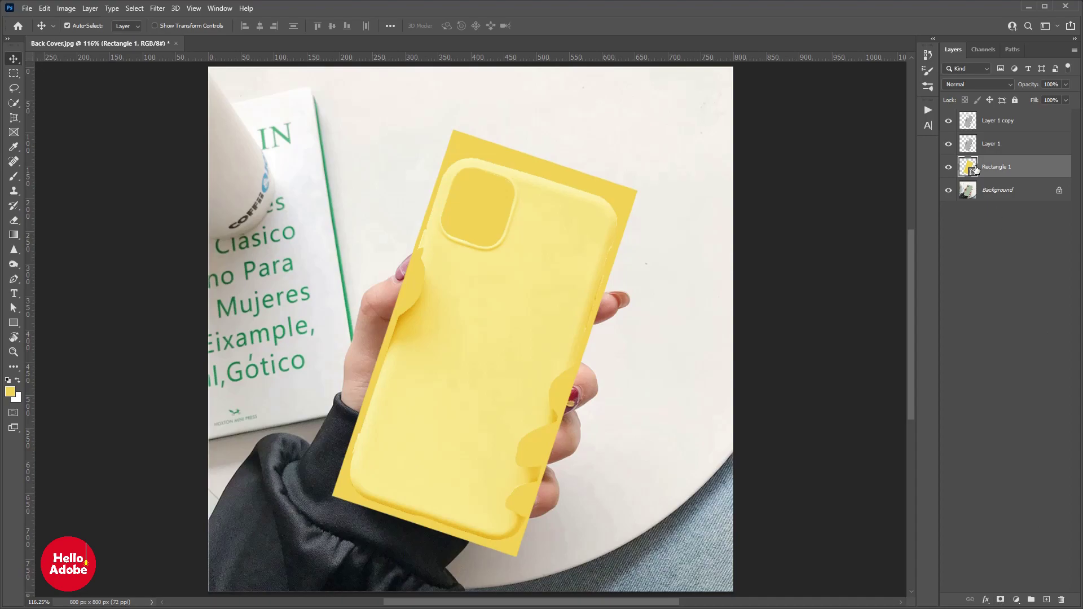
right_click(1016, 169)
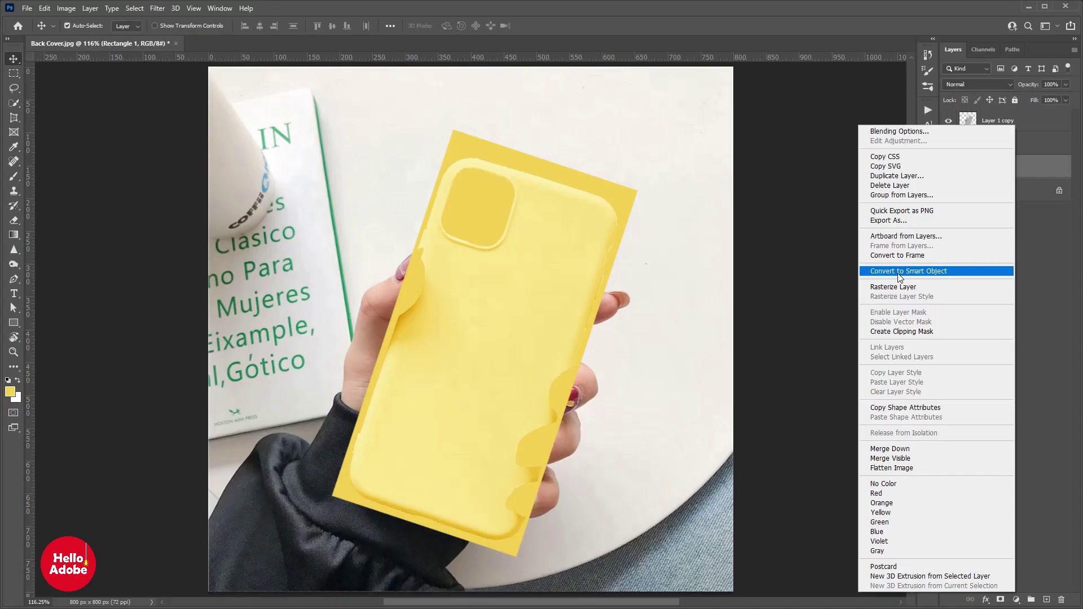
click(900, 273)
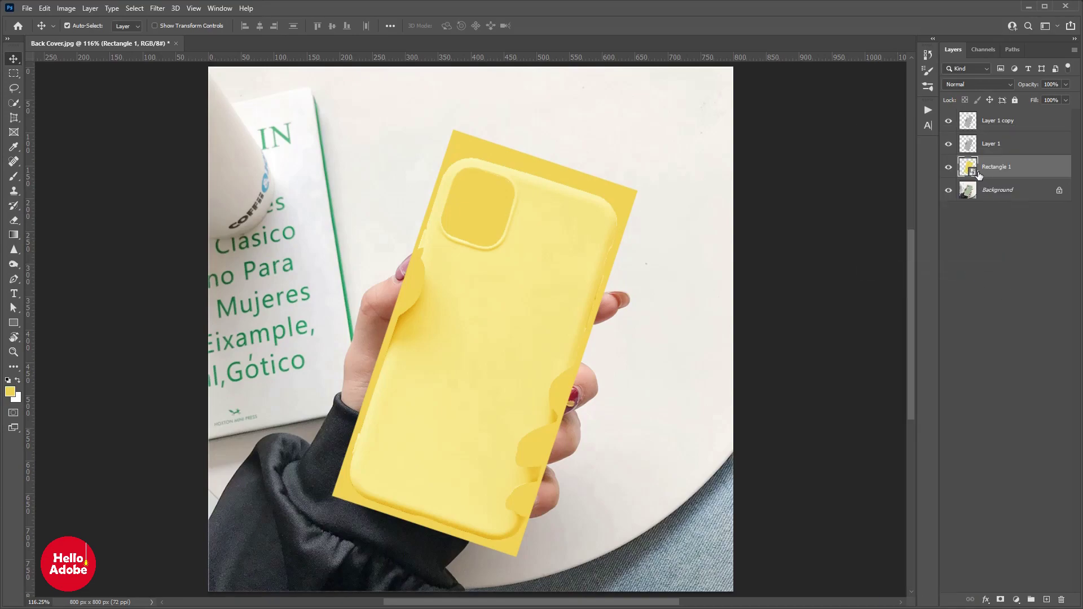
ctrl+click(971, 147)
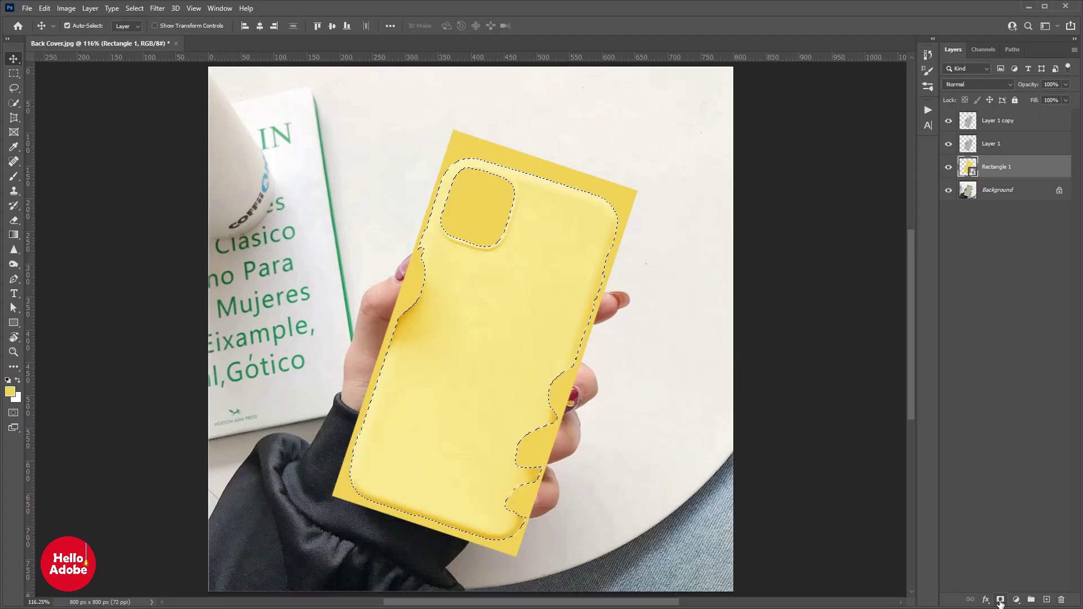
click(1000, 600)
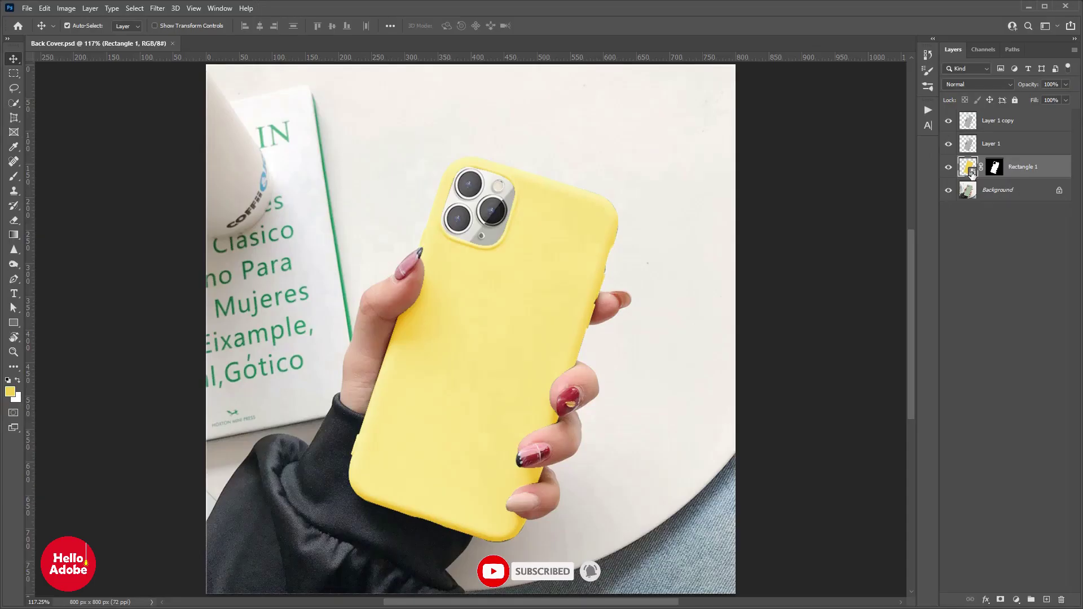
- Open the smart object's .psb contents, fit it, and return to Back Cover
double_click(970, 168)
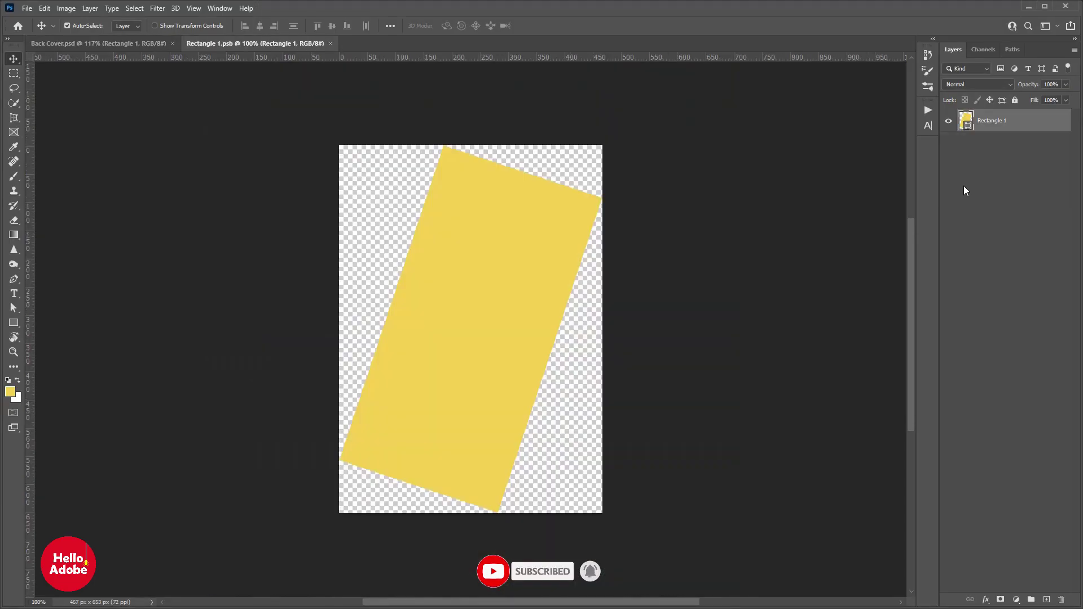
key(ctrl+0)
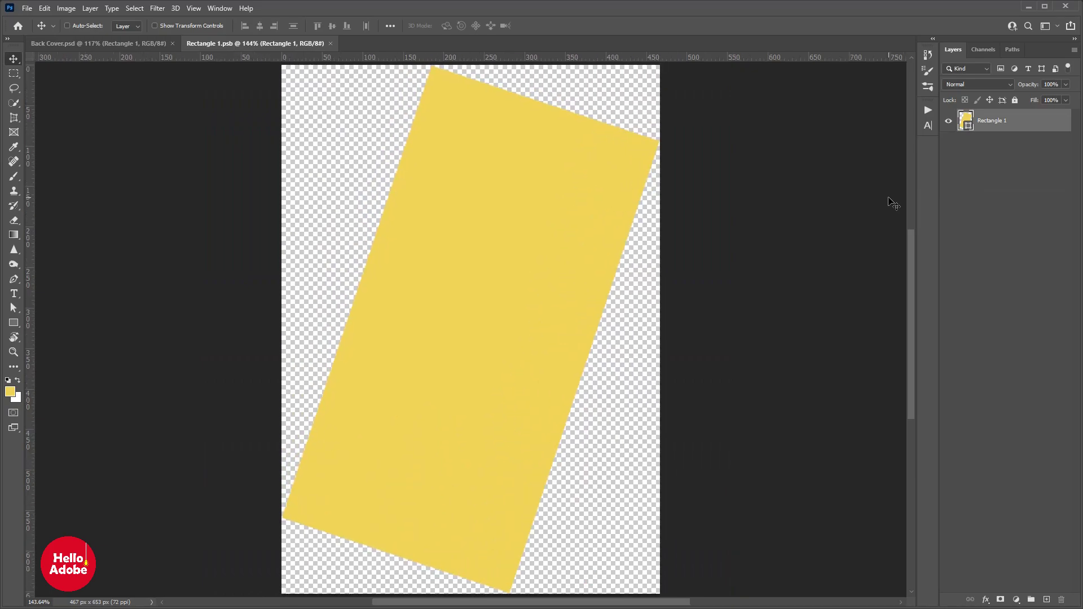
click(138, 43)
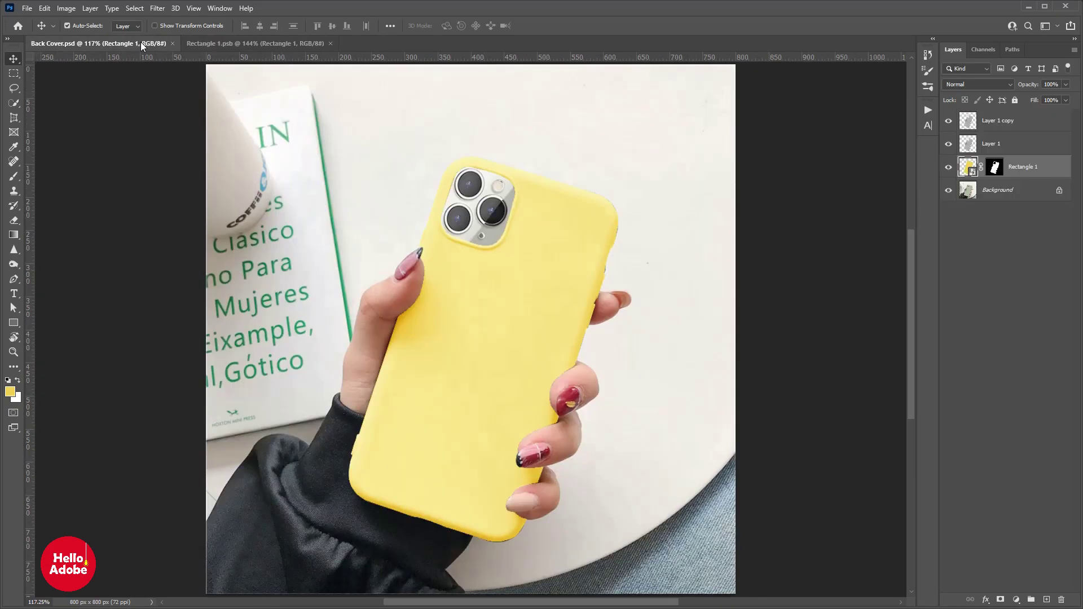
- Open all five design images from the Mobile Cover folder
click(27, 8)
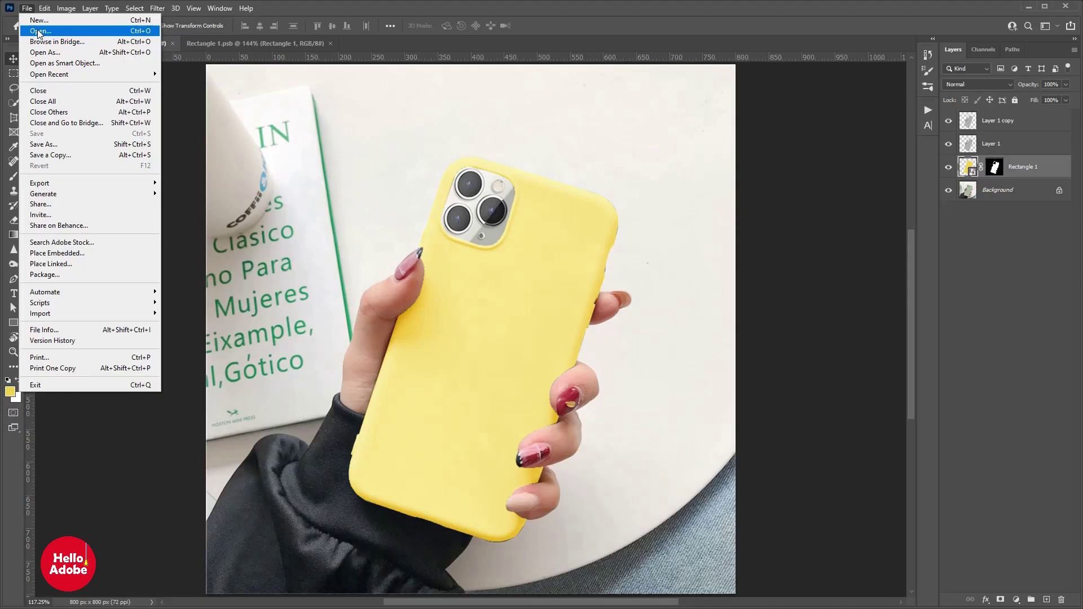
click(39, 32)
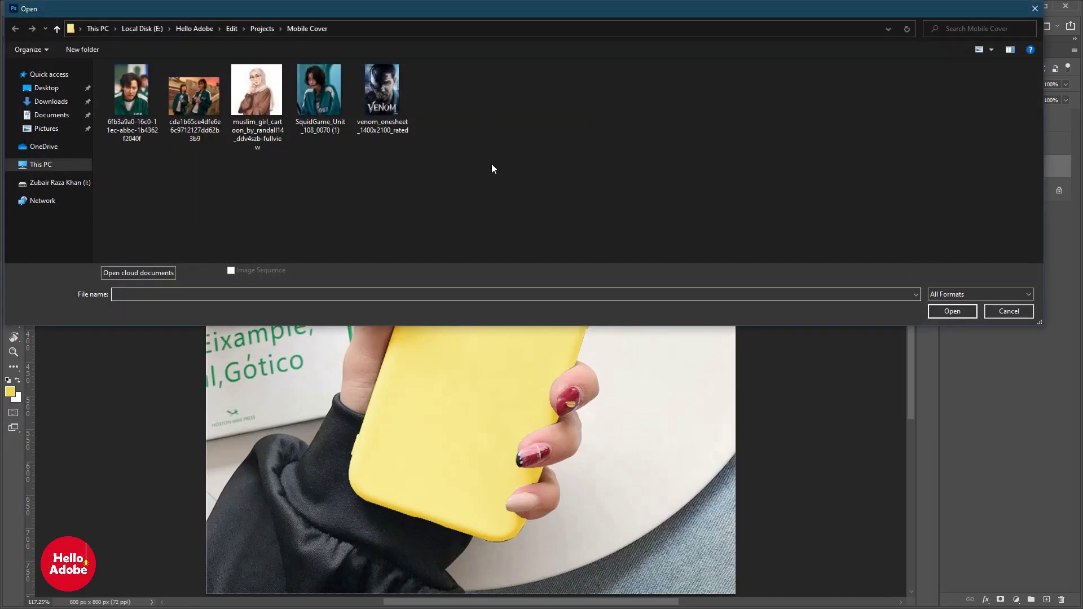
drag(492, 163, 146, 82)
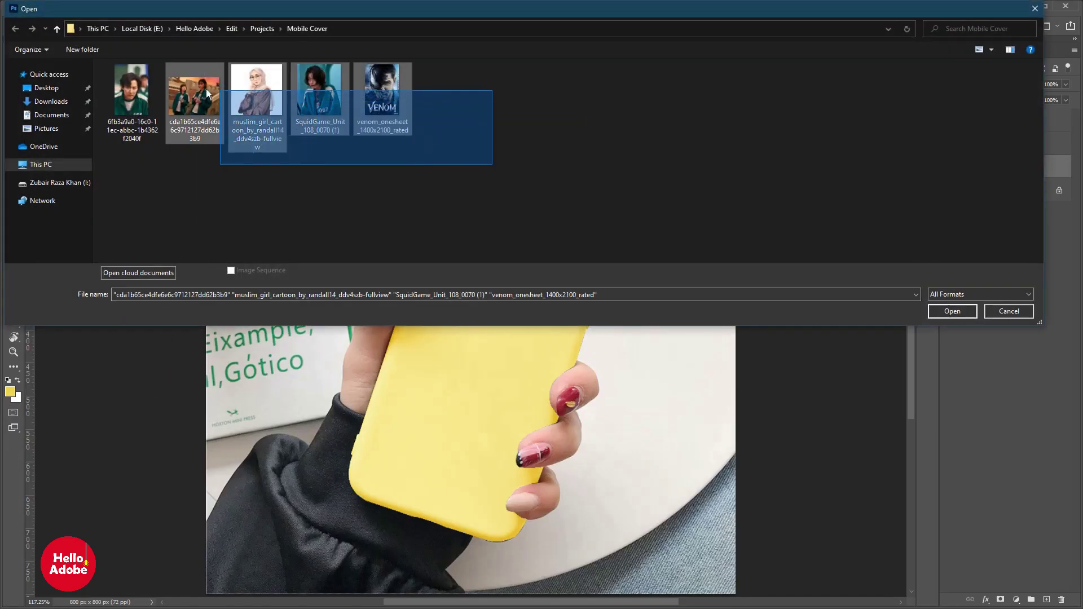
click(953, 312)
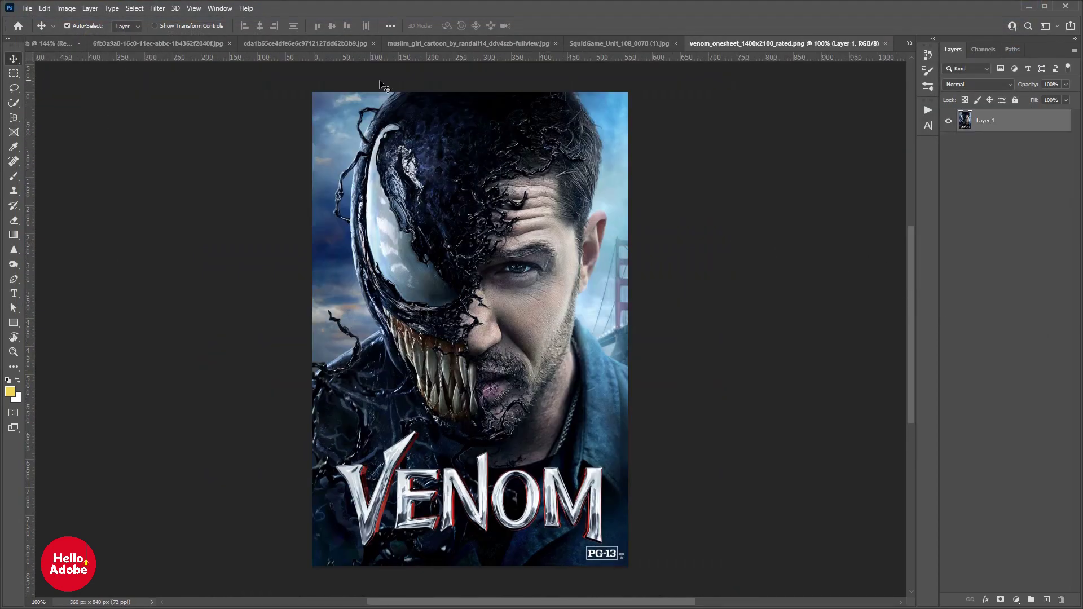
- Switch to the green-tracksuit photo, fit it to the window, and select all
click(178, 43)
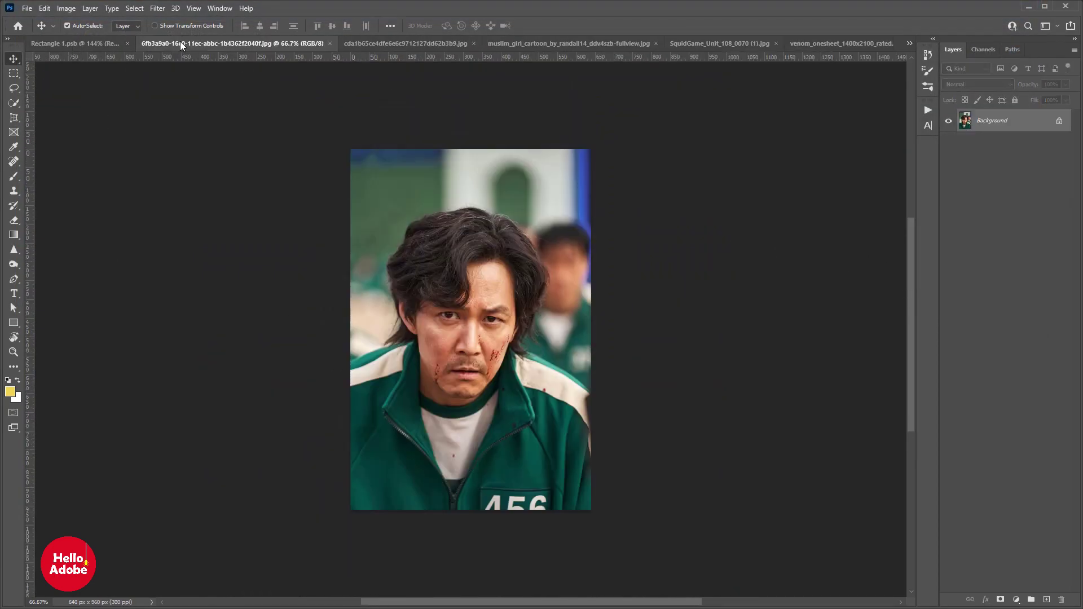
key(ctrl+0)
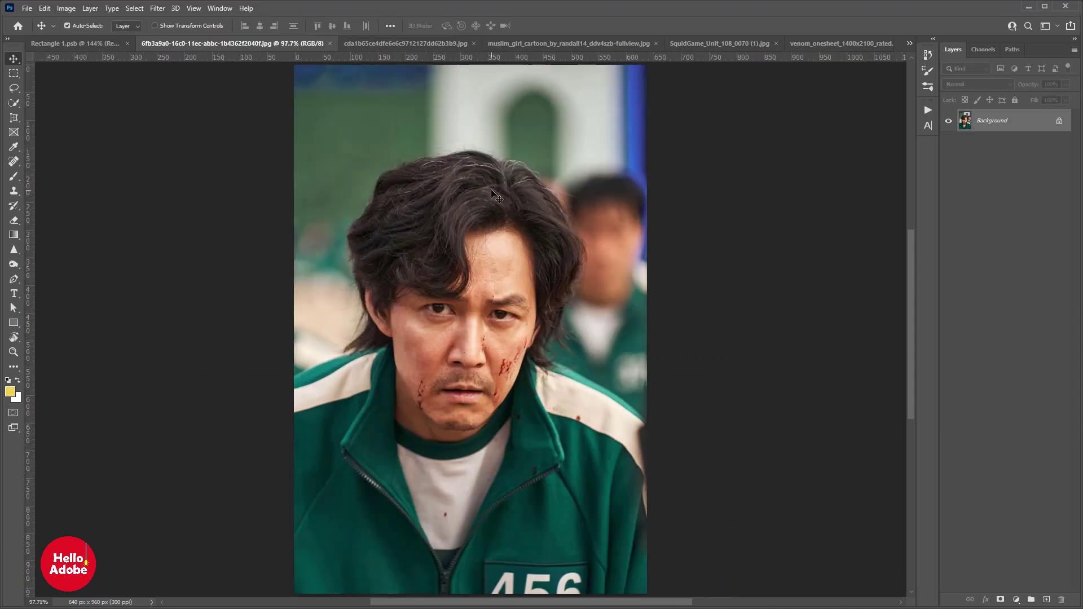
key(ctrl+a)
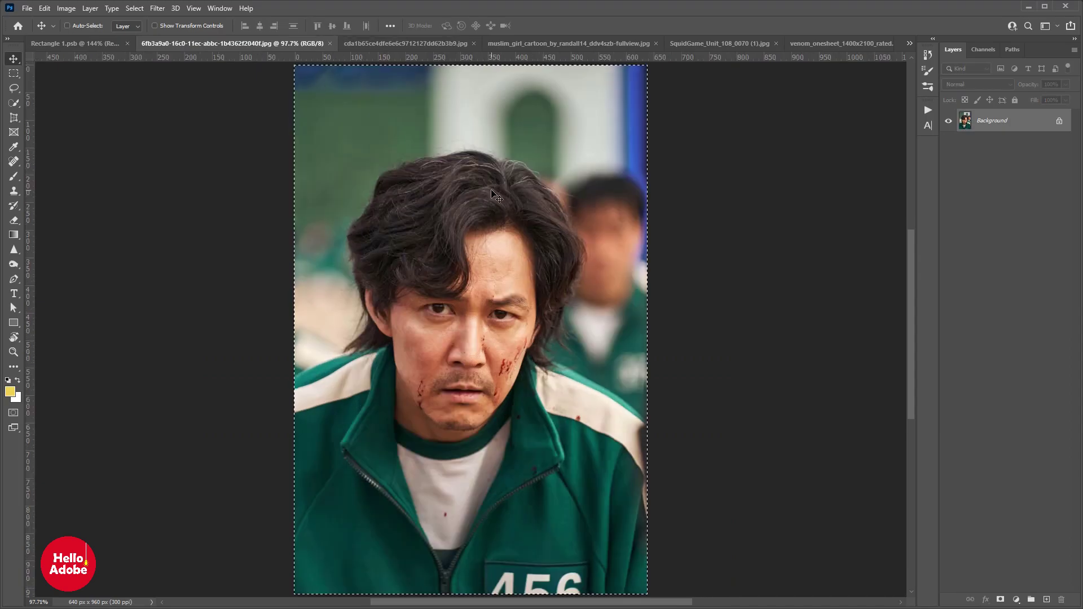
- Paste the green-tracksuit photo into Rectangle 1.psb and clip it to the rectangle
click(92, 43)
key(ctrl+v)
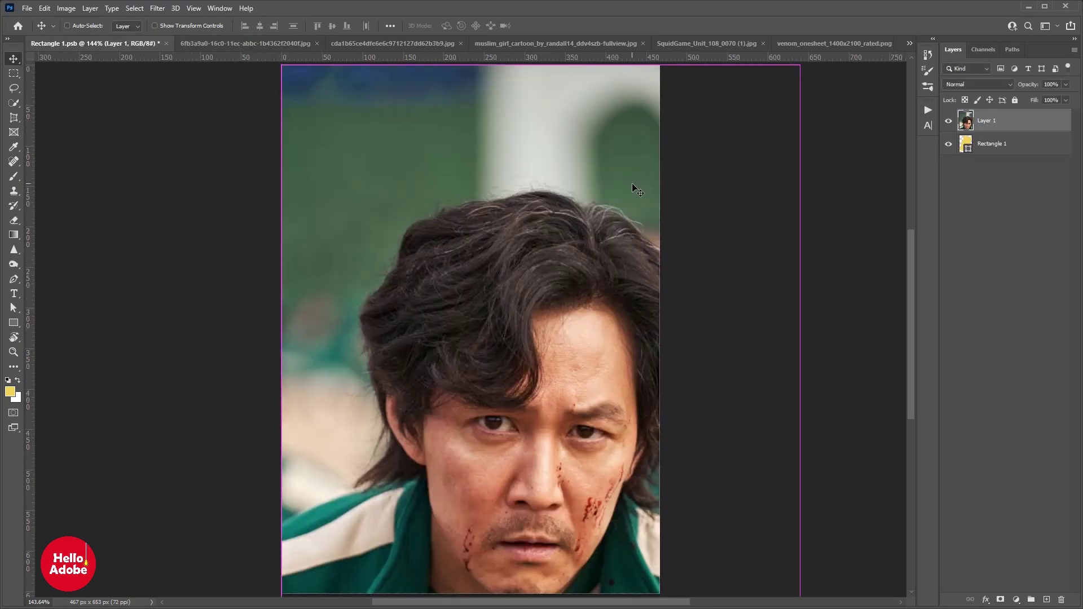
right_click(1013, 127)
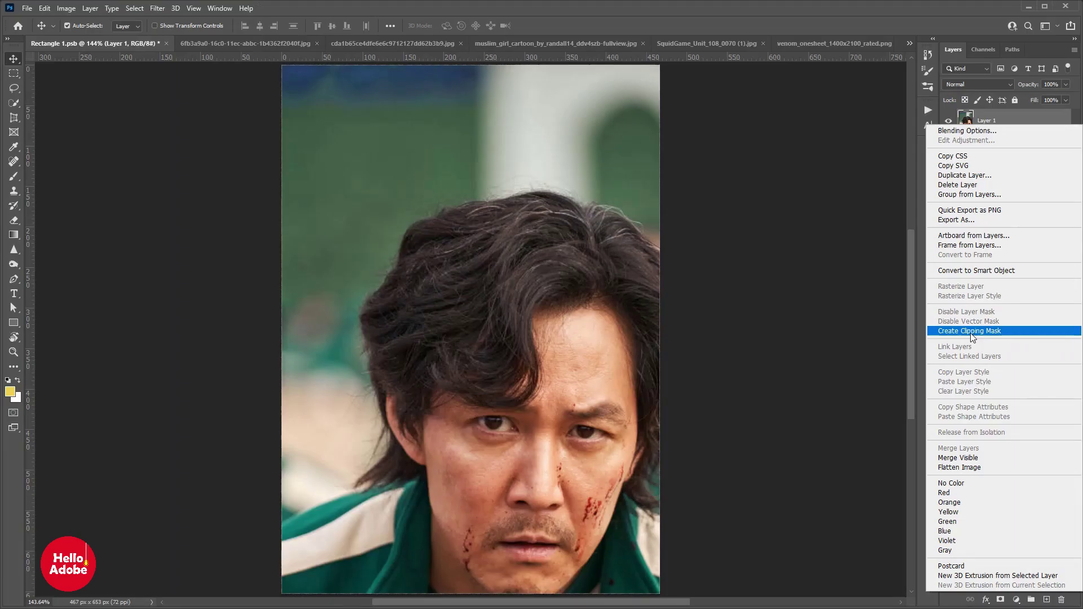
click(971, 332)
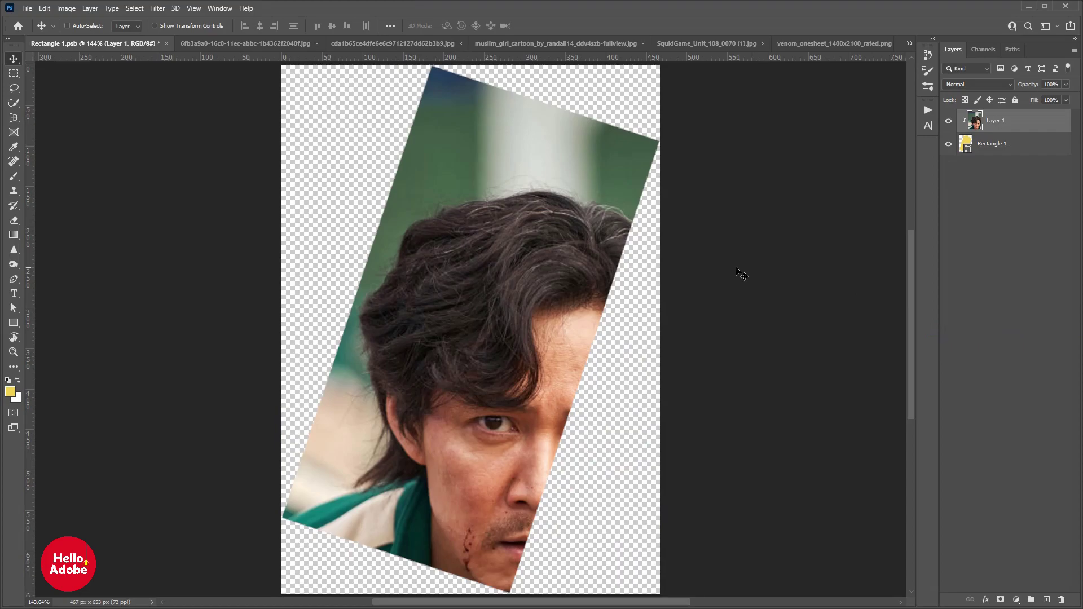
- Scale, tilt and position the photo to fill the rotated rectangle, then fit the canvas
key(ctrl+t)
scroll(644, 246, down, 3)
mouse_move(778, 118)
mouse_down()
mouse_move(812, 164)
mouse_move(673, 177)
mouse_up()
drag(593, 212, 606, 205)
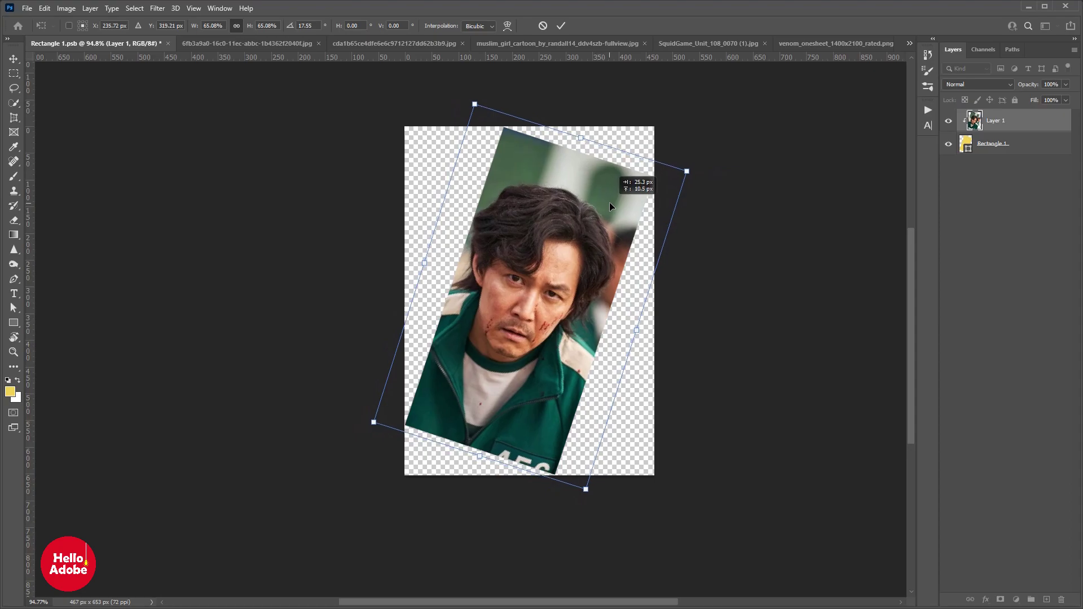
mouse_move(689, 171)
mouse_down()
mouse_move(709, 150)
mouse_move(778, 144)
mouse_up()
drag(632, 211, 631, 208)
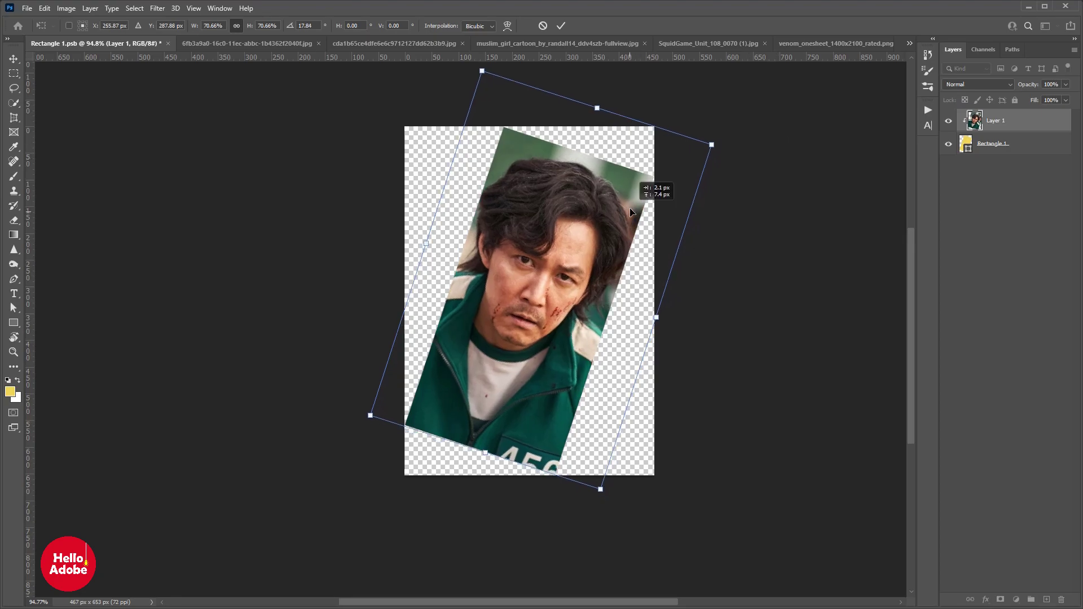
key(Return)
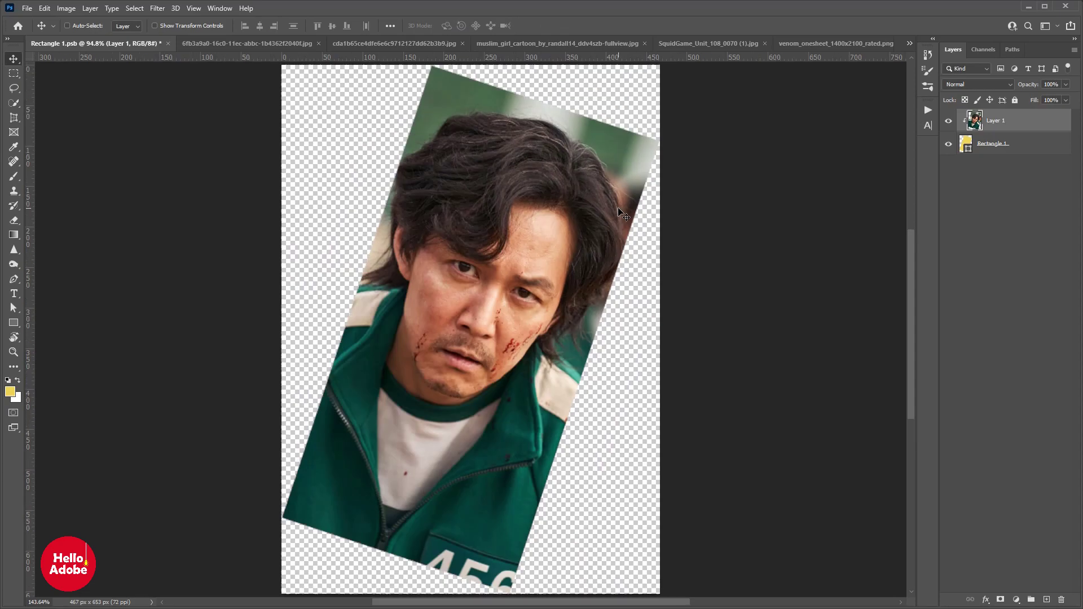
key(ctrl+0)
click(32, 12)
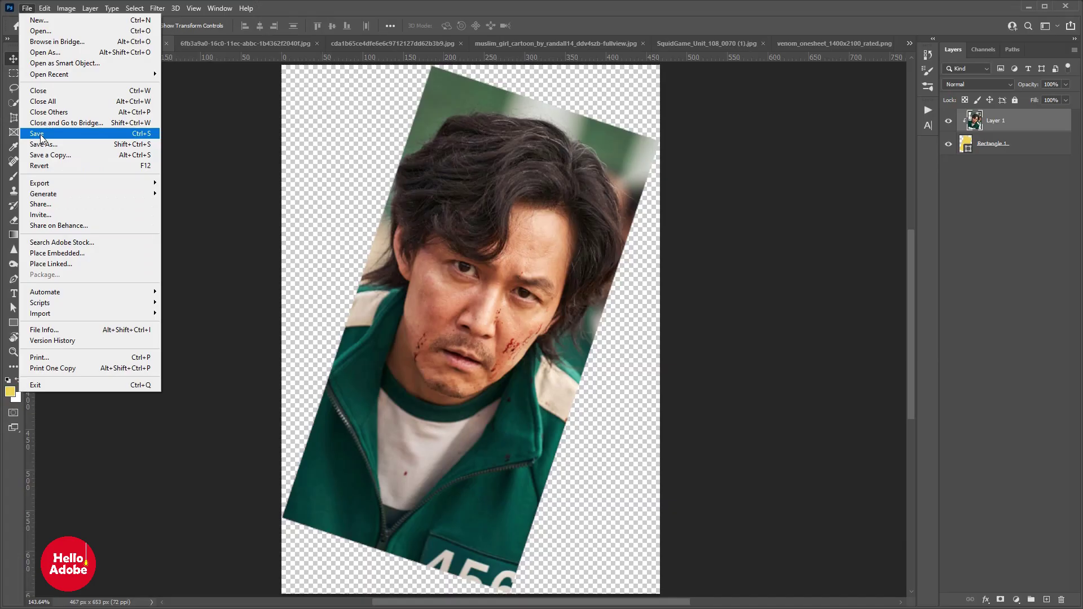
- Save the smart object and check the mockup now showing the green-tracksuit photo
click(45, 135)
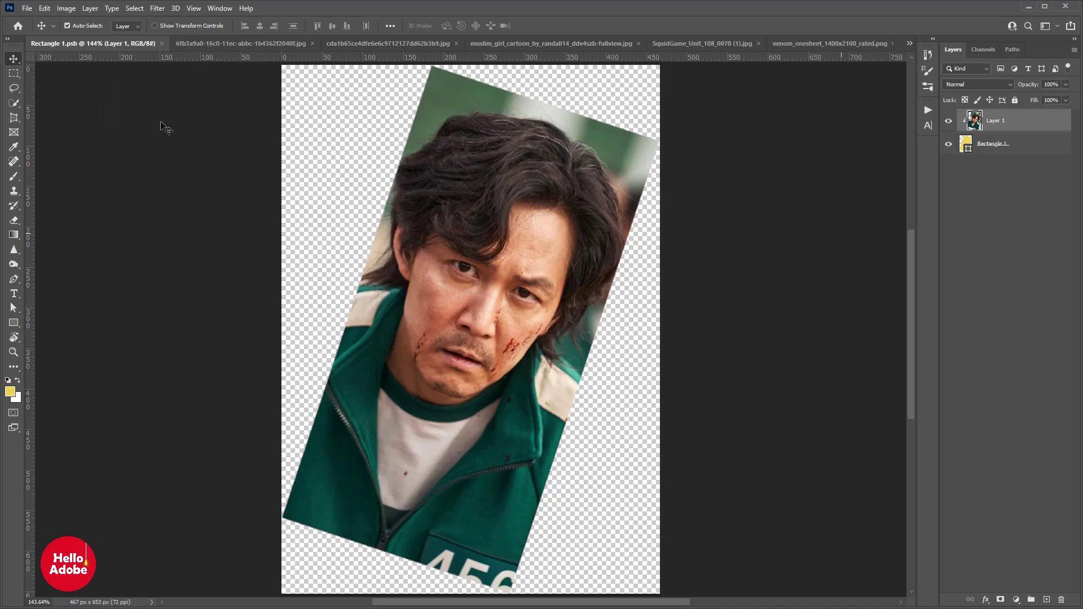
key(ctrl+Tab)
key(ctrl+Tab)
key(ctrl+Tab)
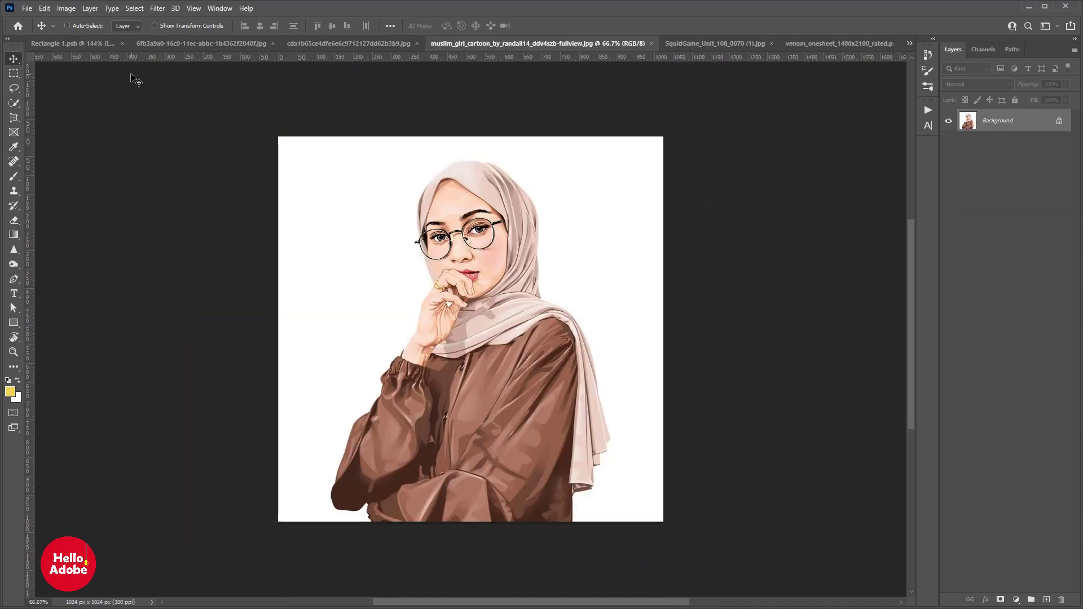
key(ctrl+Tab)
key(ctrl+Tab)
key(ctrl+Tab)
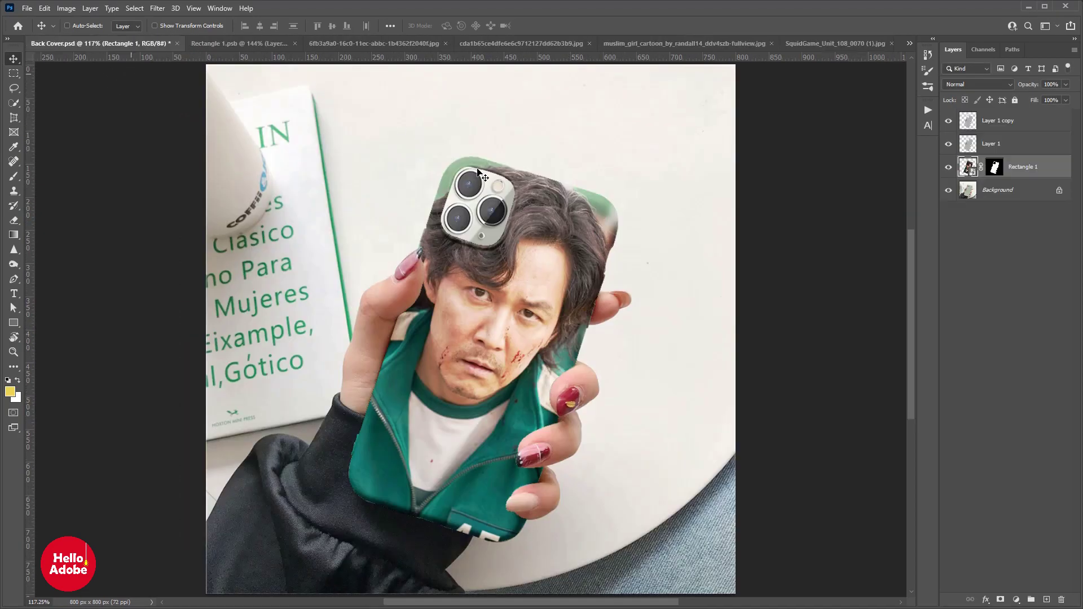
drag(536, 317, 570, 330)
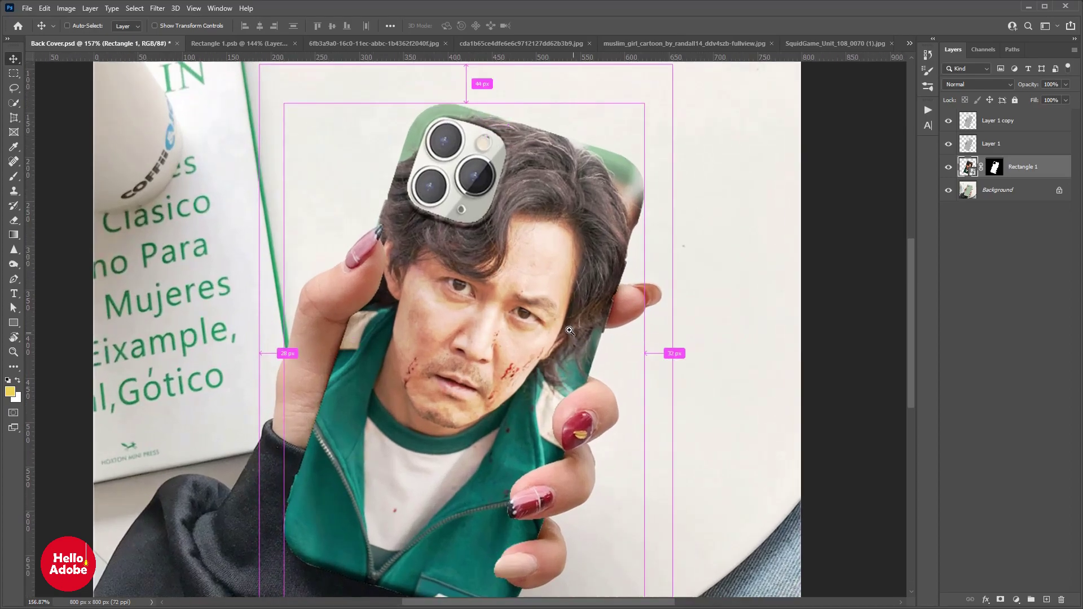
key(ctrl+0)
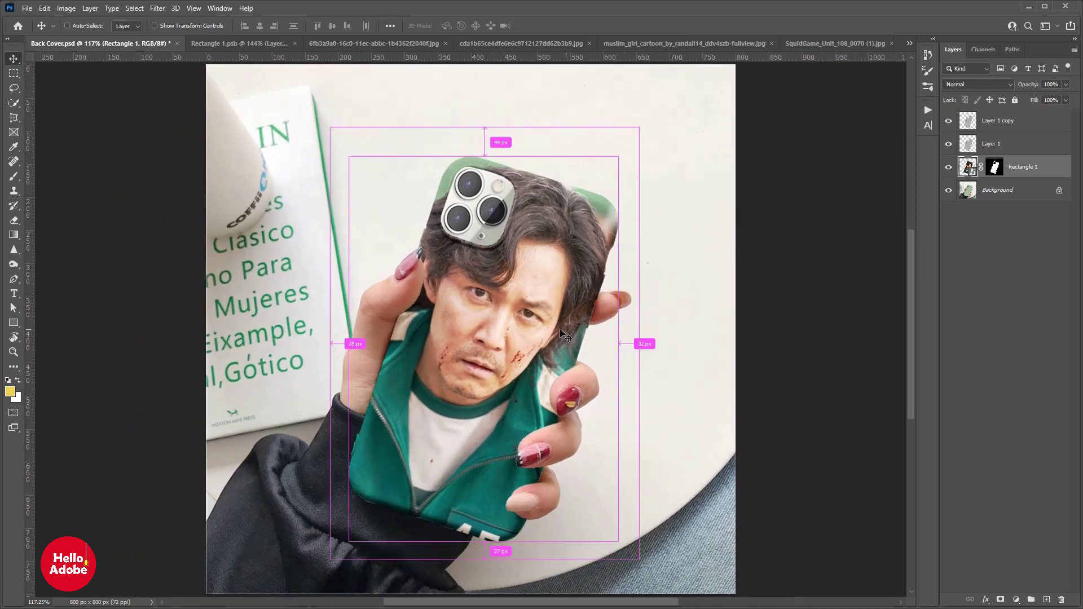
- Select the entire two-player Squid Game photo in the cda1b65 jpg document
click(364, 46)
key(ctrl+a)
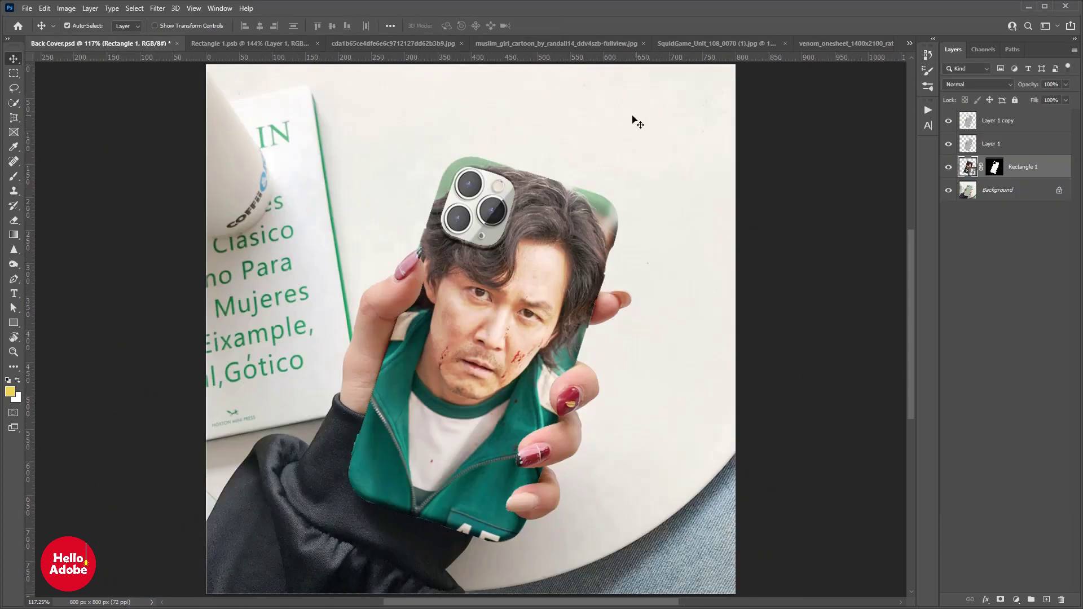
click(423, 44)
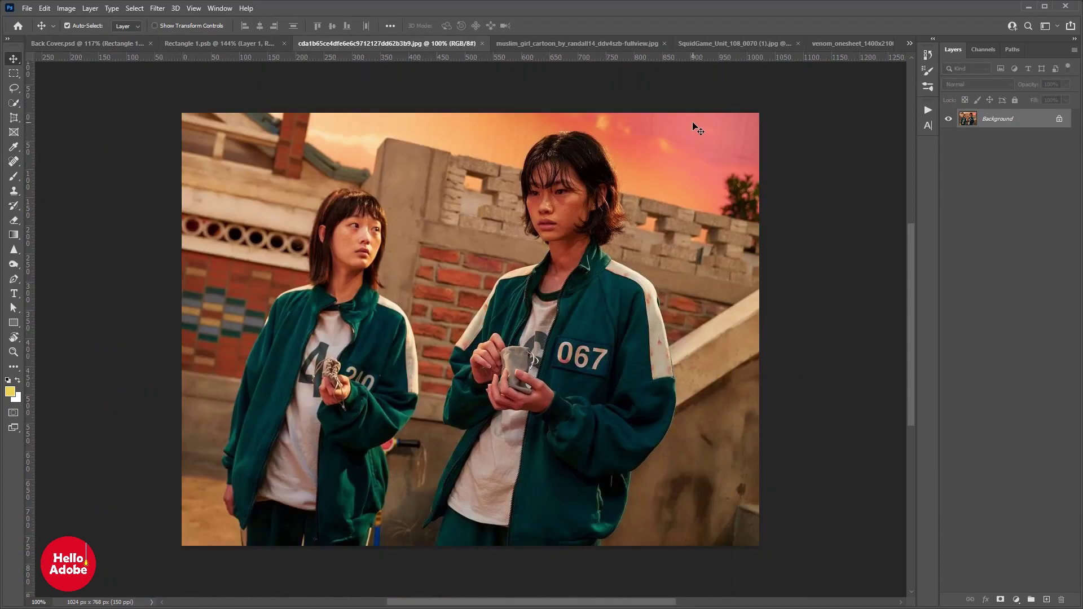
key(ctrl+a)
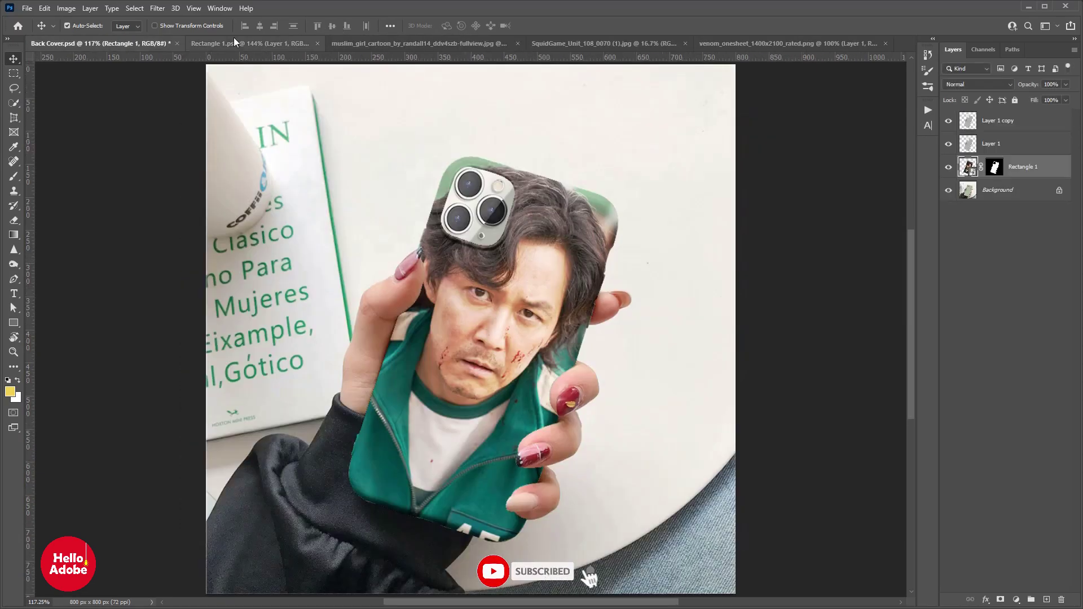
- Paste the two-player photo into Rectangle 1.psb, clip it, and rotate and scale it to centre player 067
click(232, 39)
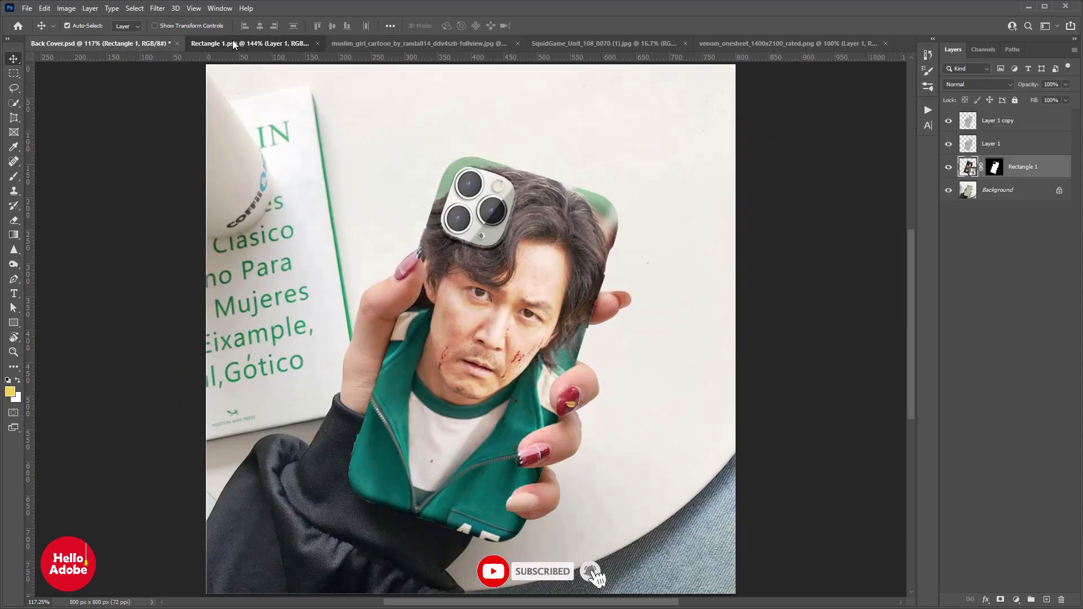
key(ctrl+v)
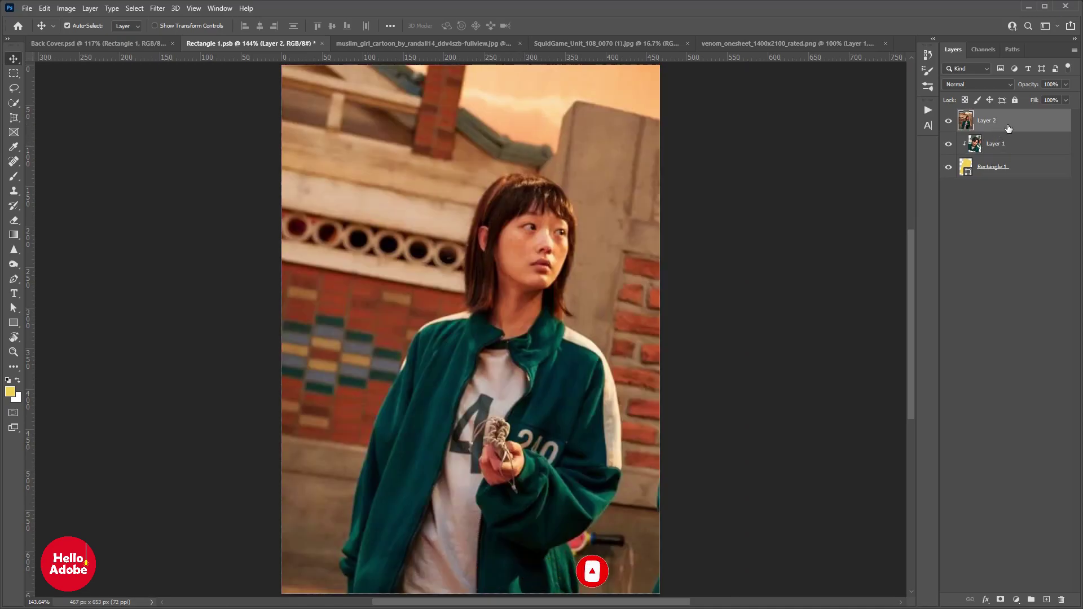
key(ctrl+alt+g)
key(ctrl+t)
key(ctrl+0)
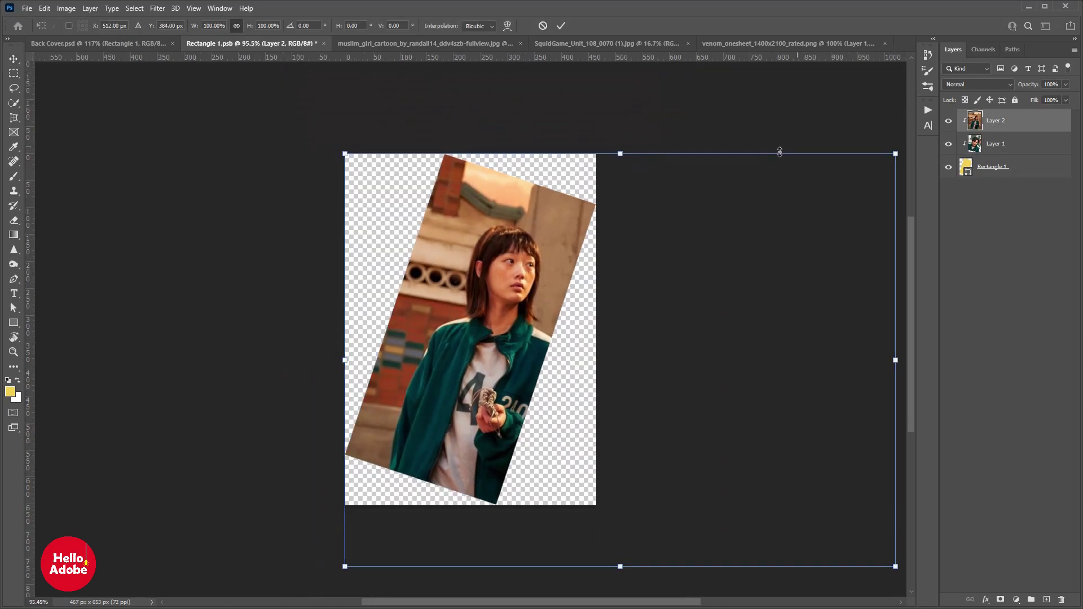
drag(776, 150, 883, 204)
drag(709, 282, 480, 263)
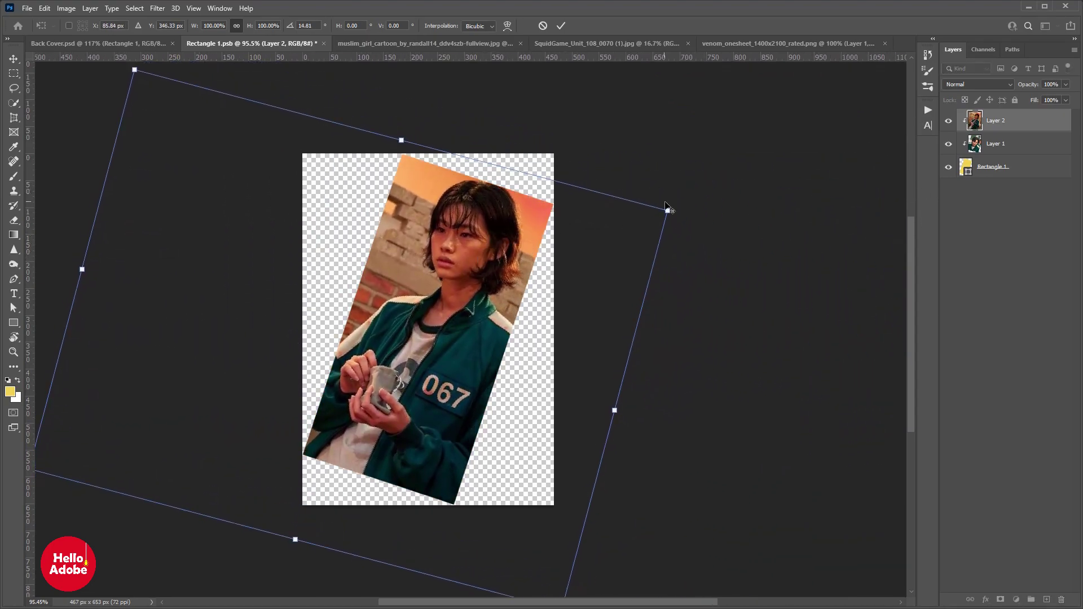
mouse_move(667, 213)
mouse_down()
mouse_move(661, 225)
mouse_move(727, 213)
mouse_up()
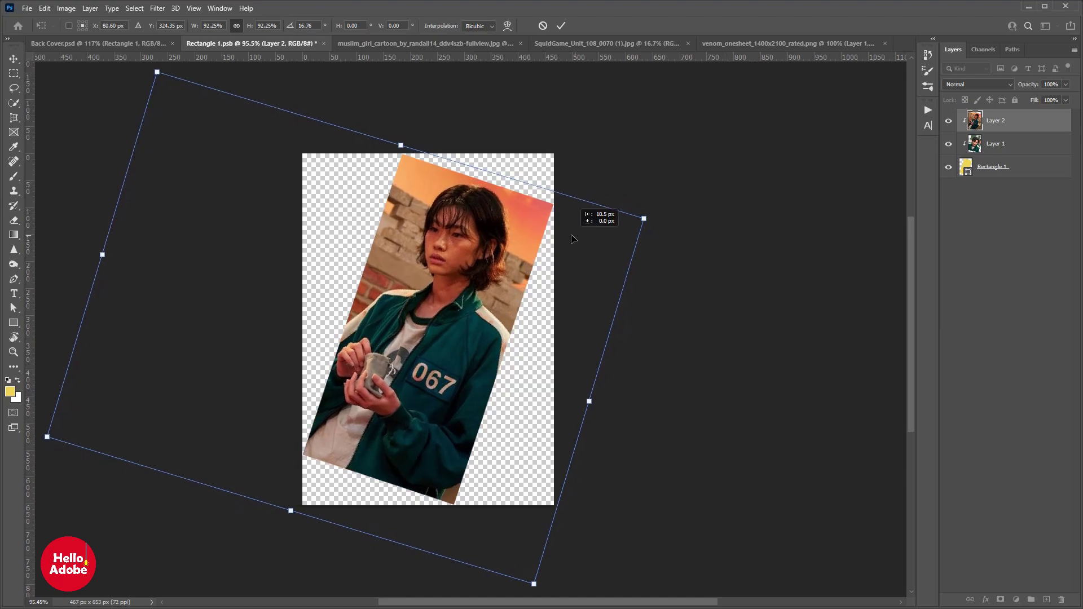
key(Return)
- Save Rectangle 1.psb and view the updated Back Cover.psd mockup
key(ctrl+0)
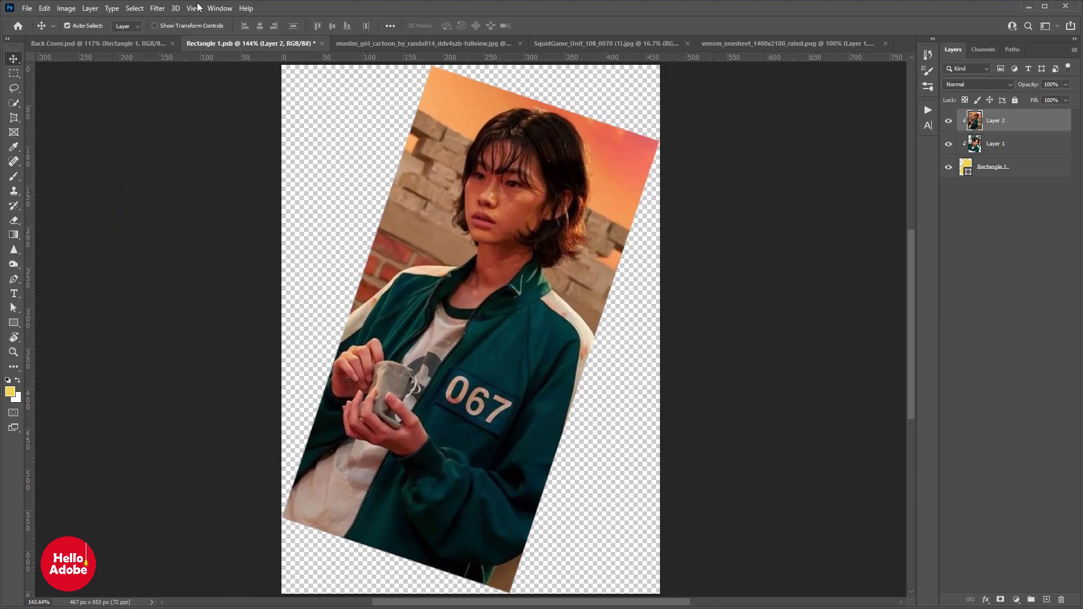
click(27, 8)
click(34, 128)
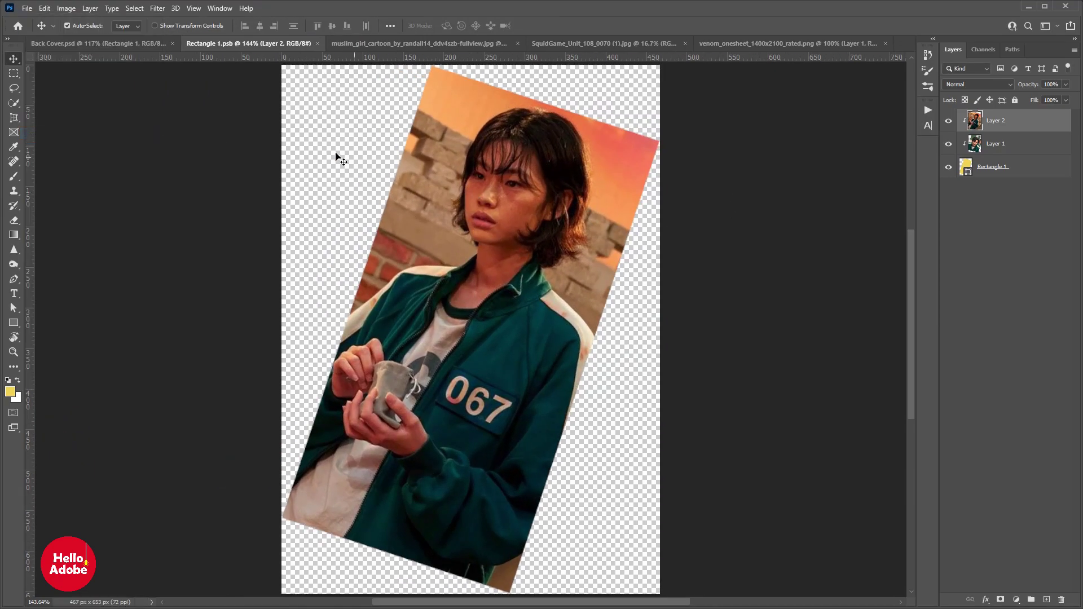
click(119, 44)
key(ctrl+0)
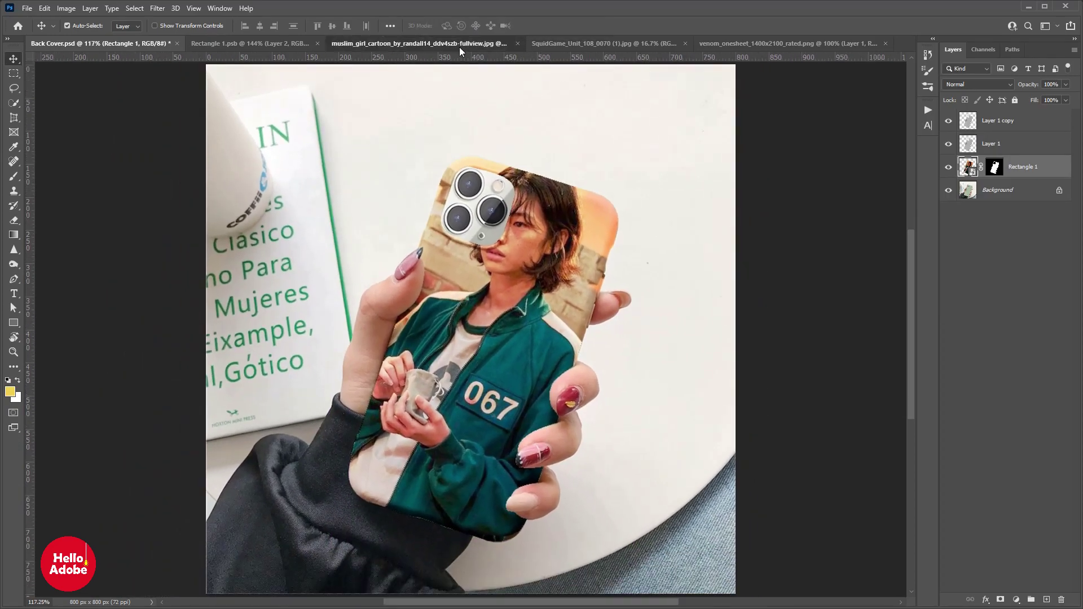
- Copy the whole muslim_girl_cartoon illustration and close it
click(463, 45)
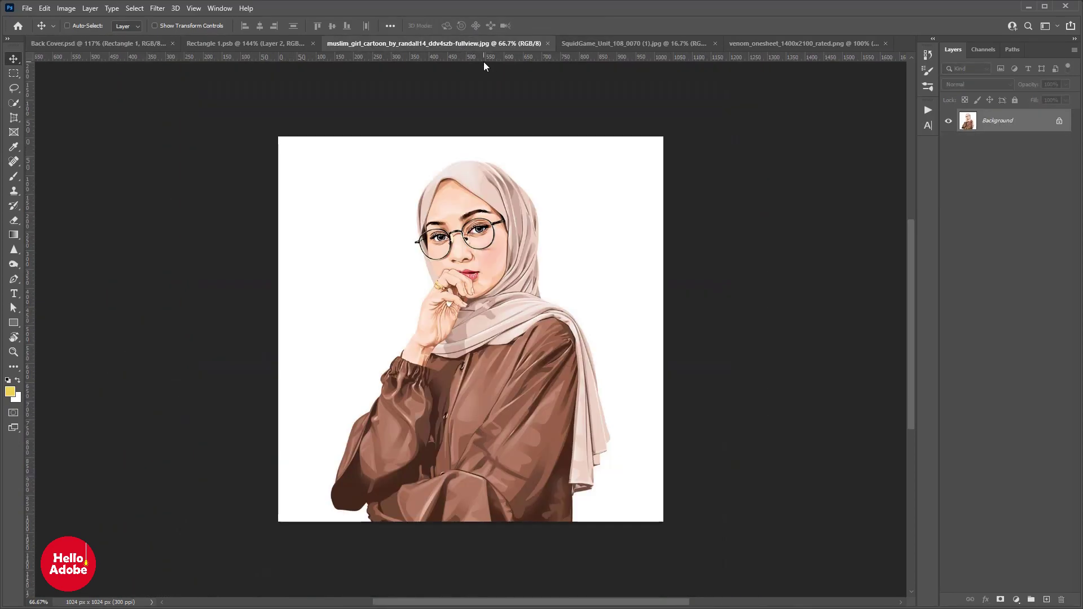
key(ctrl+a)
key(ctrl+c)
key(ctrl+w)
key(ctrl+Tab)
- Paste the cartoon into Rectangle 1.psb, clip it, and rotate and shrink it to fit the case
key(ctrl+v)
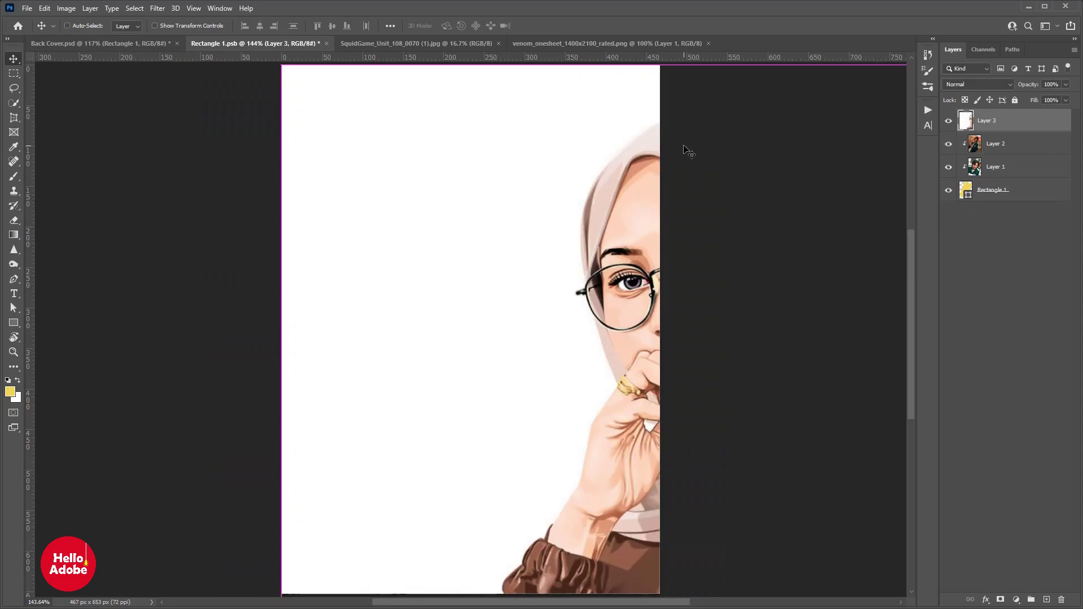
key(ctrl+minus)
key(ctrl+minus)
key(ctrl+t)
key(Return)
key(ctrl+alt+g)
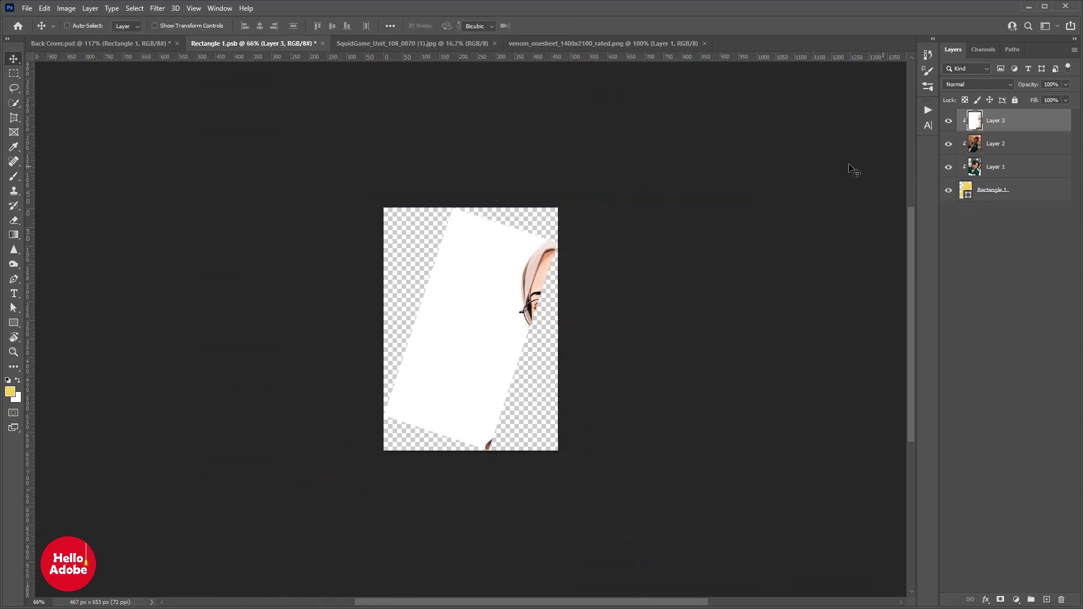
key(ctrl+t)
drag(853, 169, 611, 290)
drag(551, 319, 548, 288)
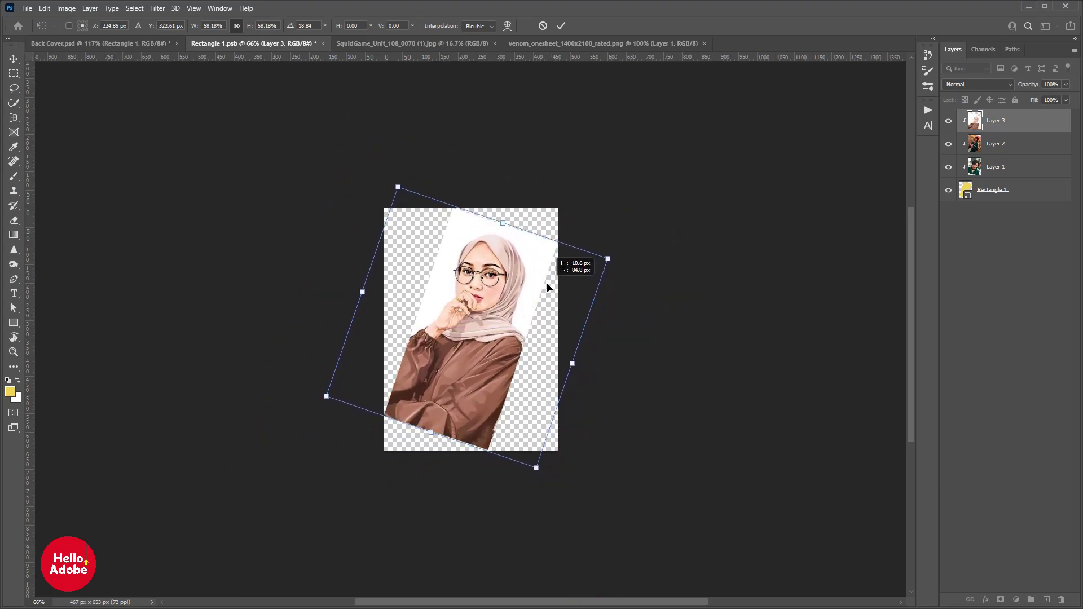
key(Return)
- Save Rectangle 1.psb and return to the Back Cover.psd mockup
key(ctrl+plus)
key(ctrl+plus)
key(ctrl+s)
click(59, 43)
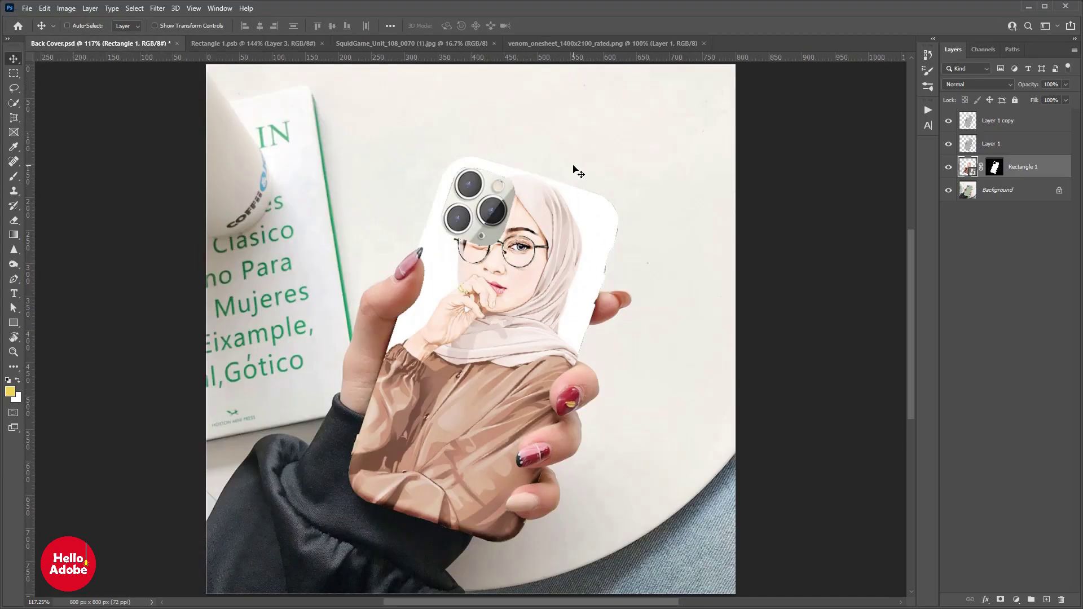
- Drag the SquidGame_Unit_108_0070 close-up photo into the Rectangle 1.psb case artwork
scroll(578, 172, down, 2)
key(ctrl+Tab)
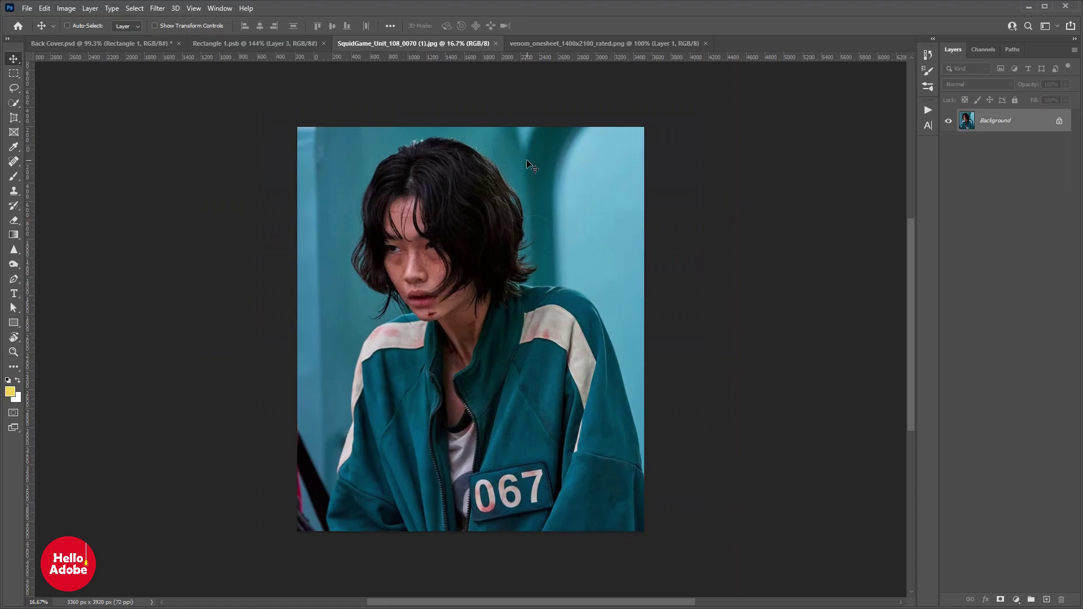
drag(531, 166, 524, 97)
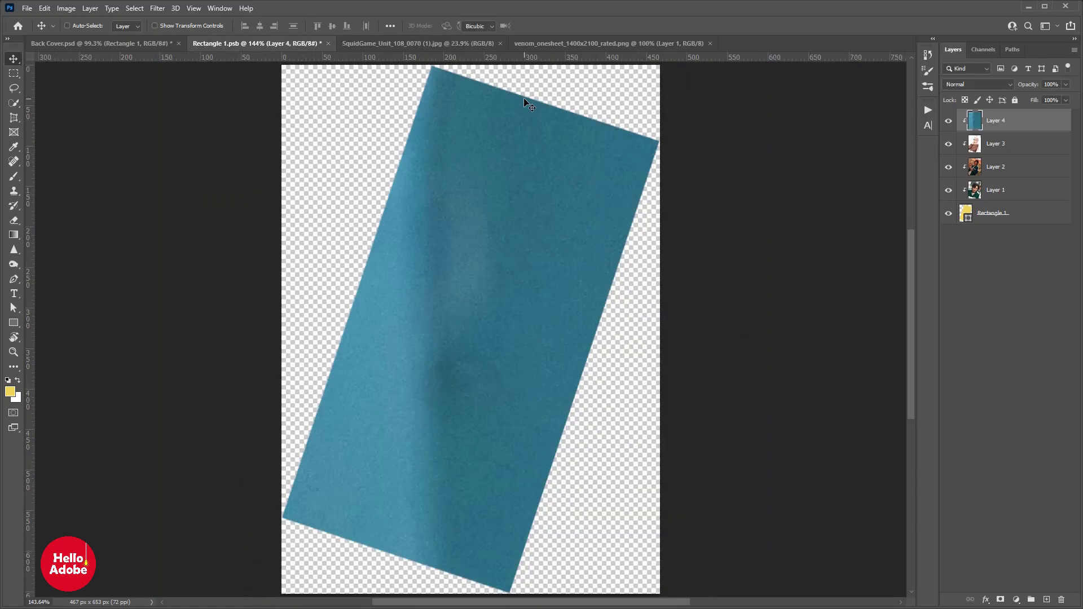
key(ctrl+t)
key(ctrl+0)
- Rotate, shrink and position the close-up so the player's face fills the tilted case
mouse_move(653, 317)
mouse_down()
mouse_move(762, 344)
mouse_move(519, 333)
mouse_up()
scroll(556, 217, up, 3)
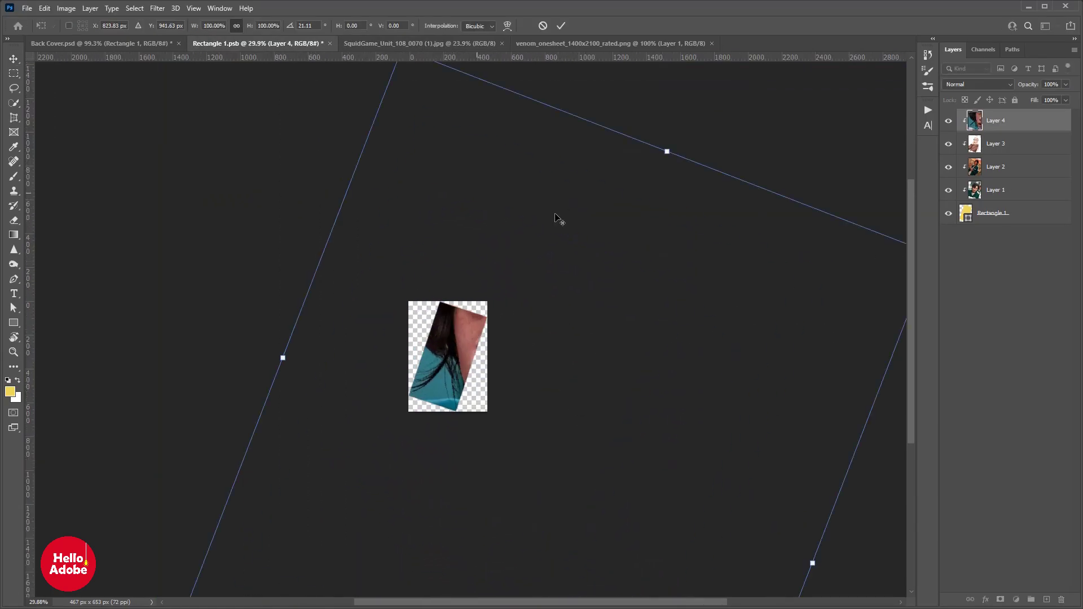
scroll(425, 164, down, 3)
drag(749, 271, 570, 357)
scroll(570, 357, up, 5)
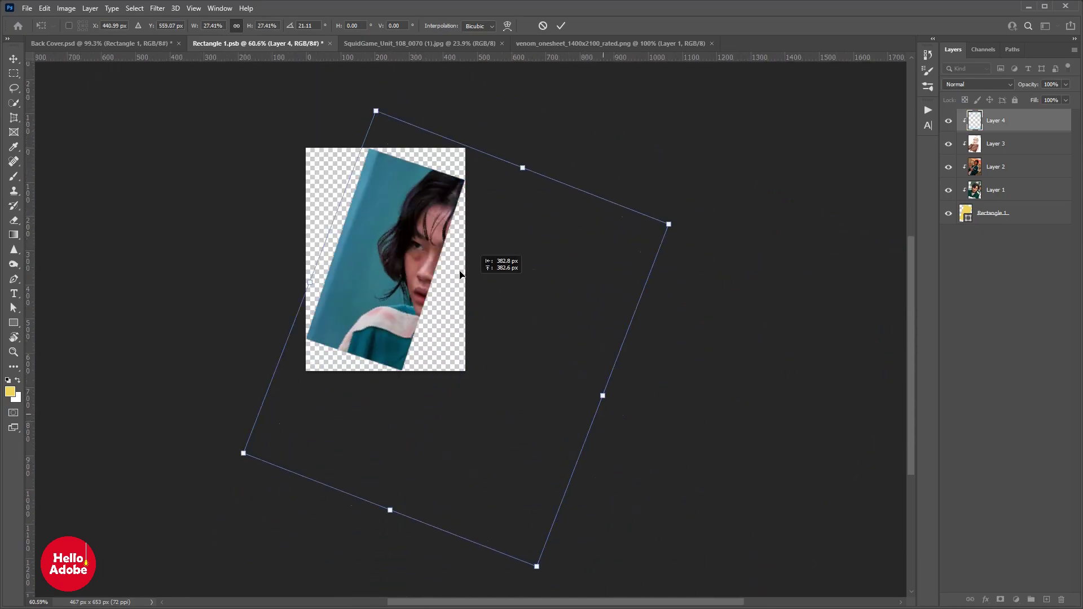
drag(494, 261, 459, 232)
mouse_move(633, 193)
mouse_down()
mouse_move(580, 218)
mouse_move(648, 193)
mouse_up()
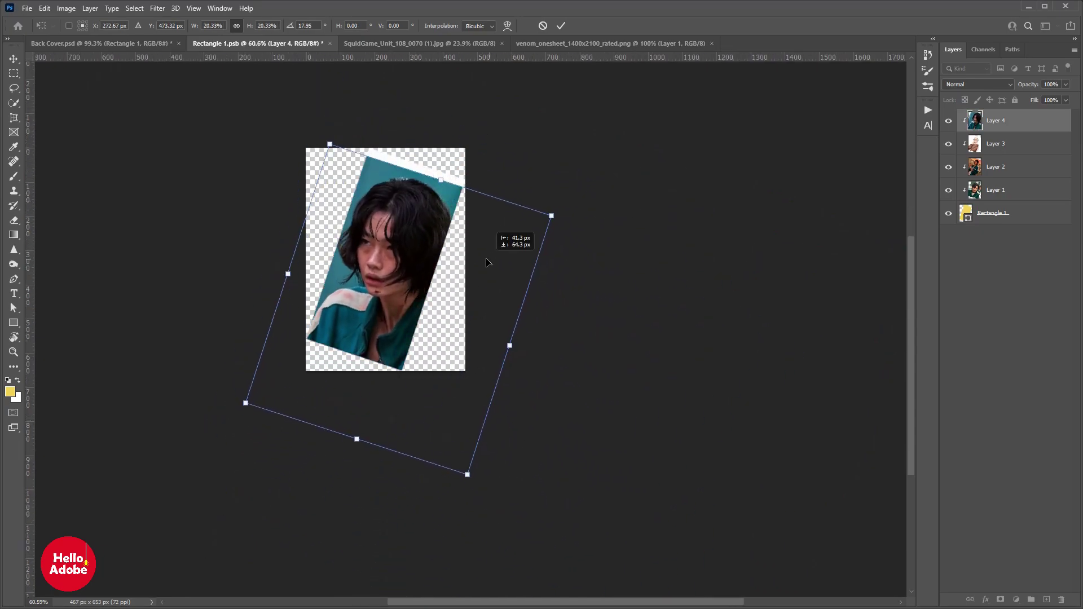
drag(502, 241, 489, 252)
key(Return)
key(ctrl+0)
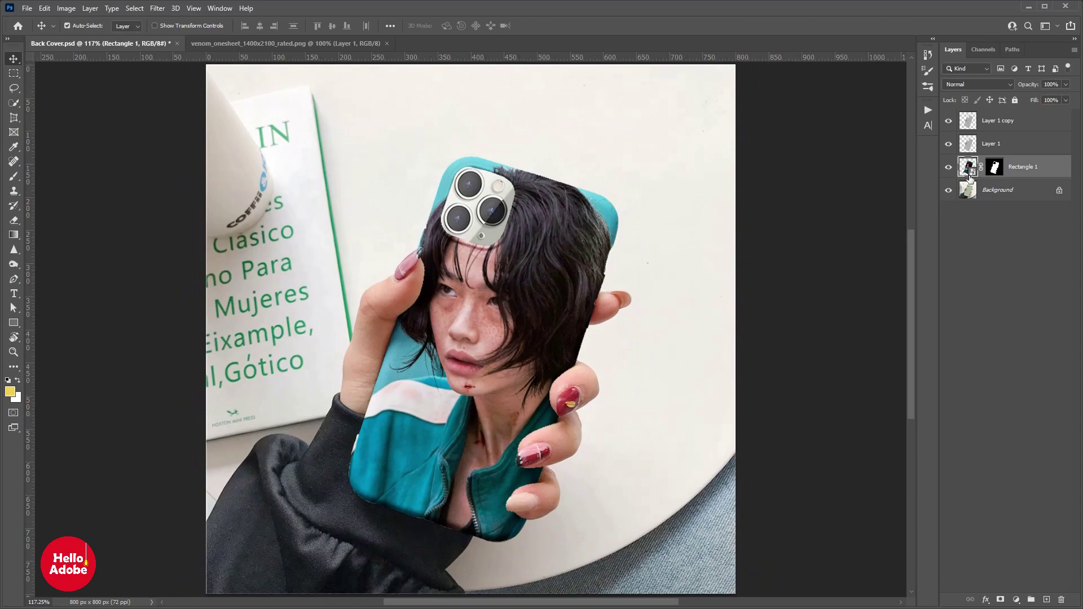
double_click(968, 168)
- Drag the venom_onesheet poster into the Rectangle 1.psb case artwork
click(339, 44)
click(477, 45)
click(372, 45)
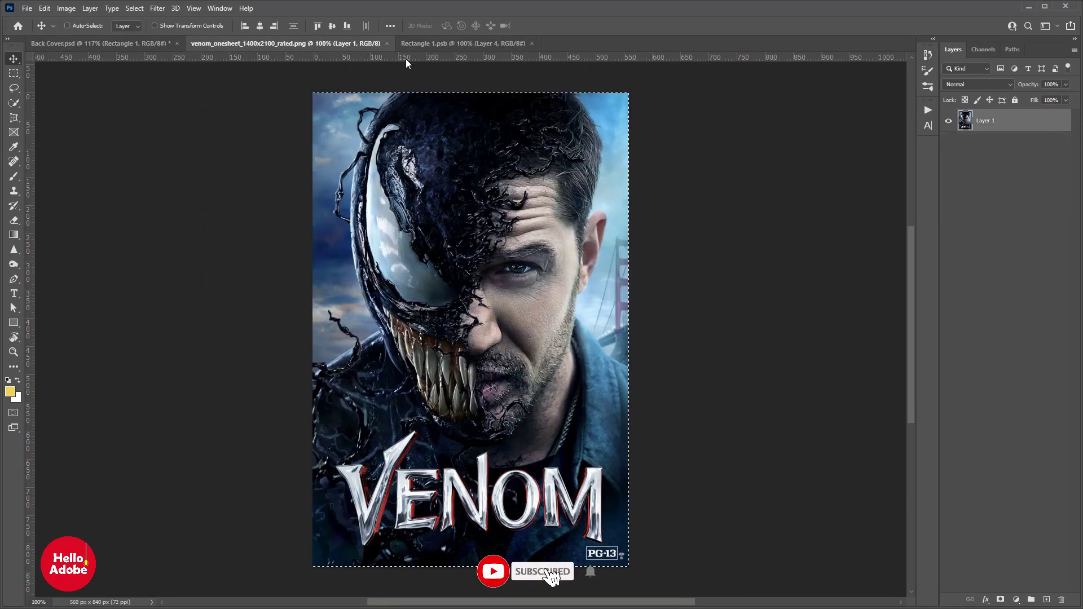
drag(406, 62, 471, 329)
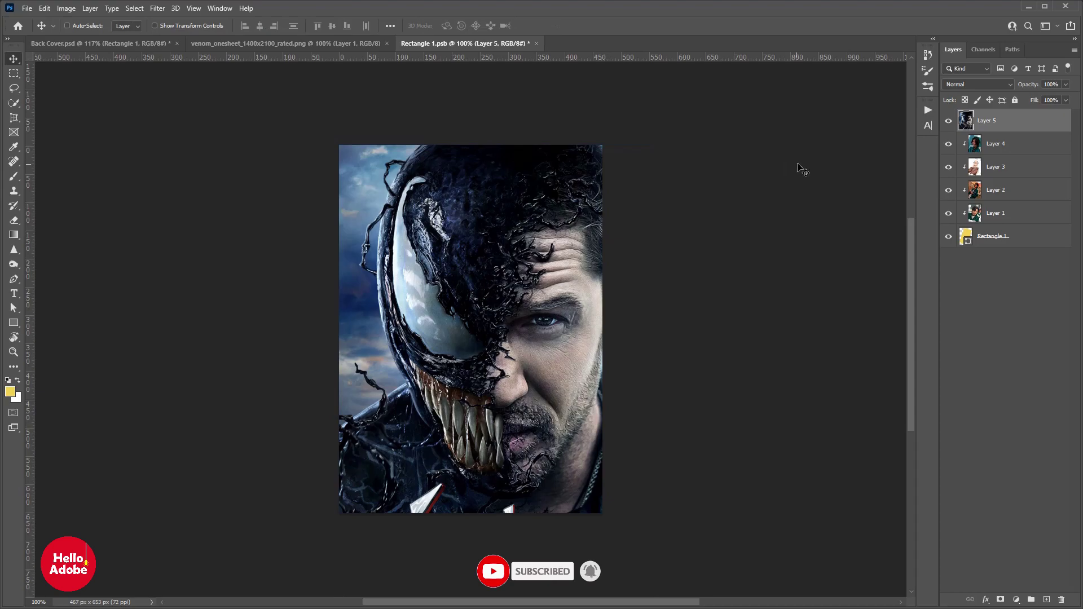
- Rotate and scale the Venom poster to the case tilt, save, and view Back Cover.psd
key(ctrl+t)
drag(803, 170, 611, 236)
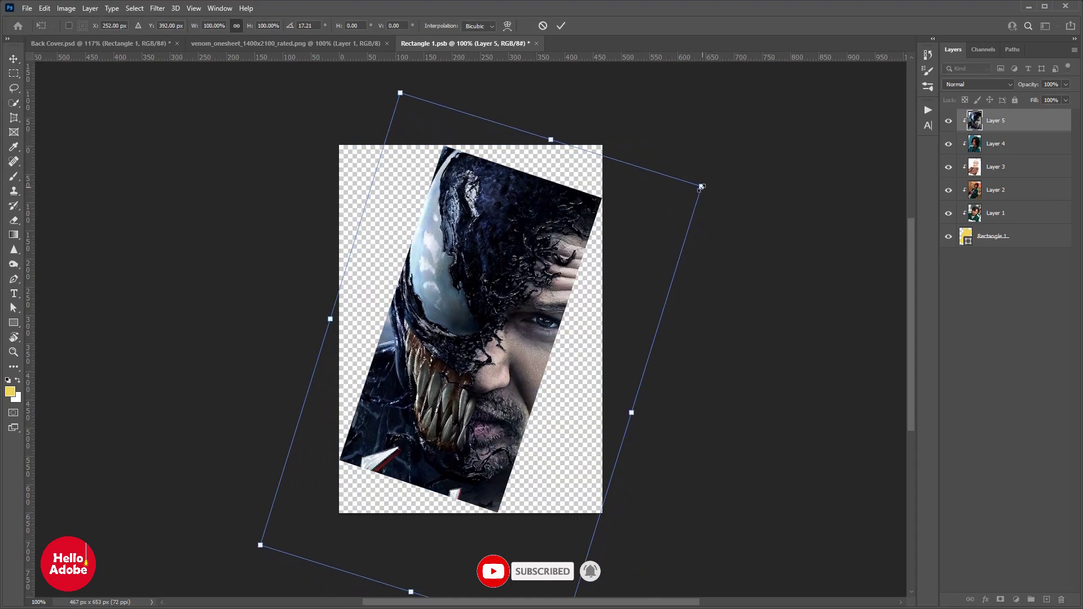
drag(701, 187, 636, 204)
mouse_move(564, 536)
mouse_down()
mouse_move(556, 546)
mouse_move(528, 446)
mouse_up()
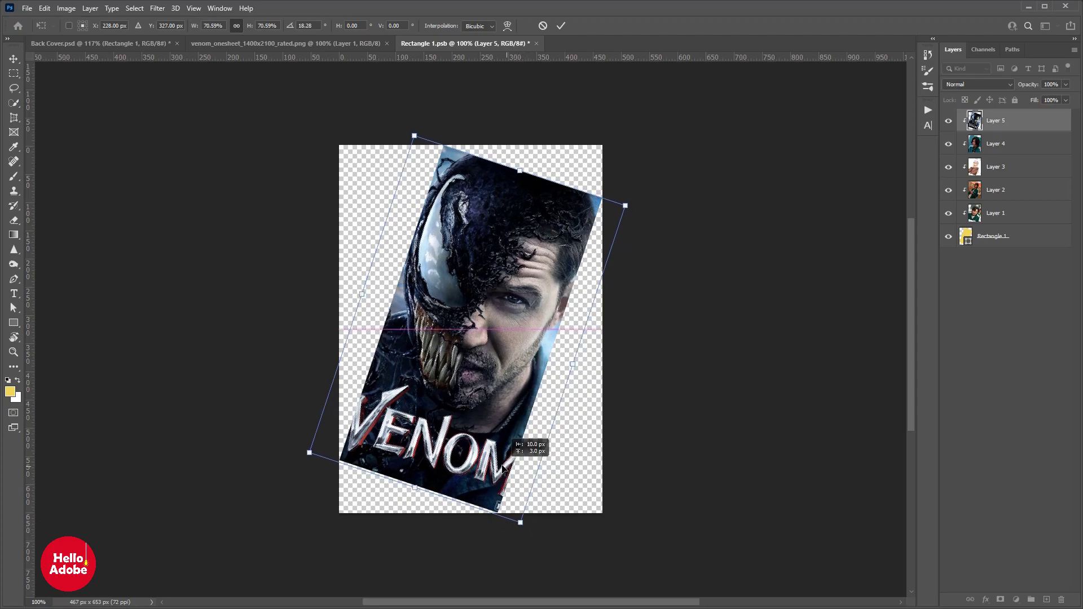
key(Return)
key(ctrl+s)
click(158, 43)
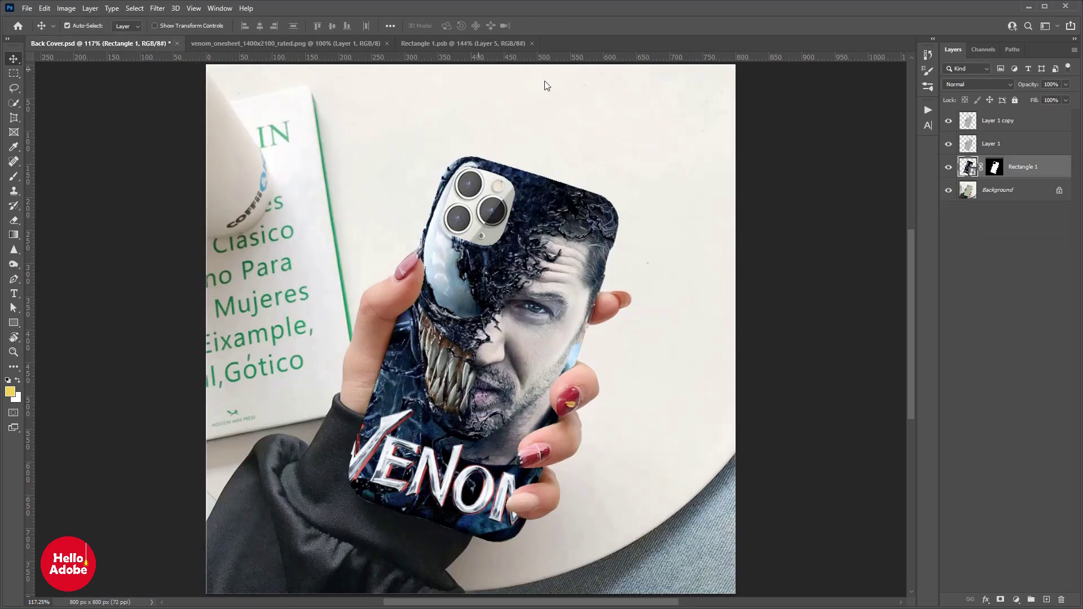